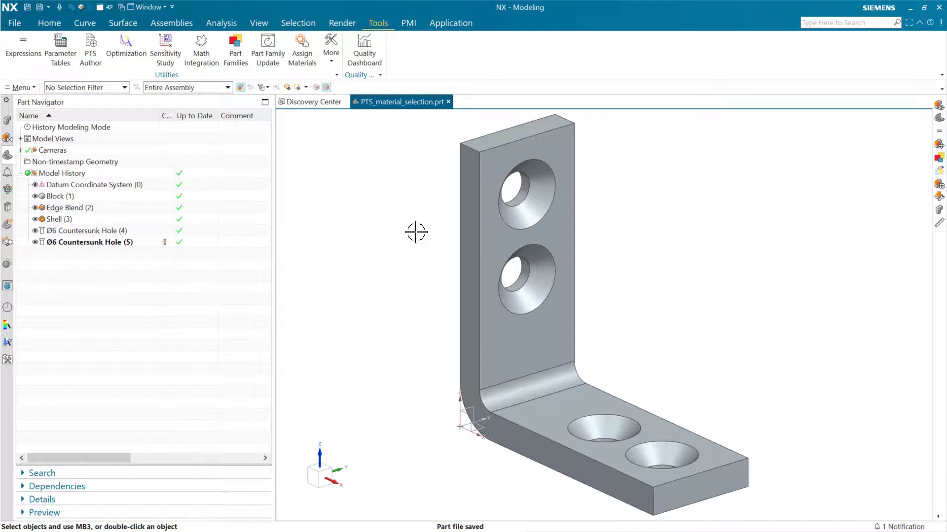
Step: List information for Block(1)'s solid body and highlight its 0.000007831 kg/mm³ density
right_click(396, 227)
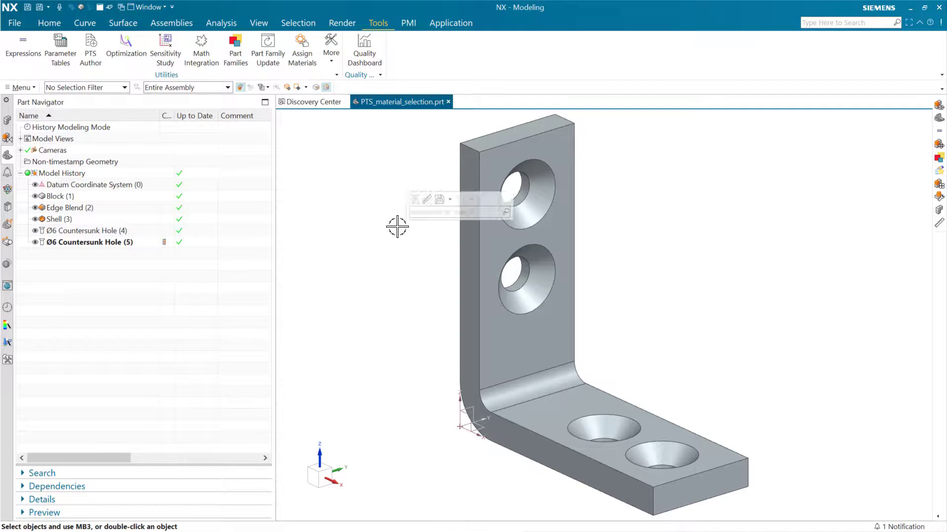
key(ctrl+i)
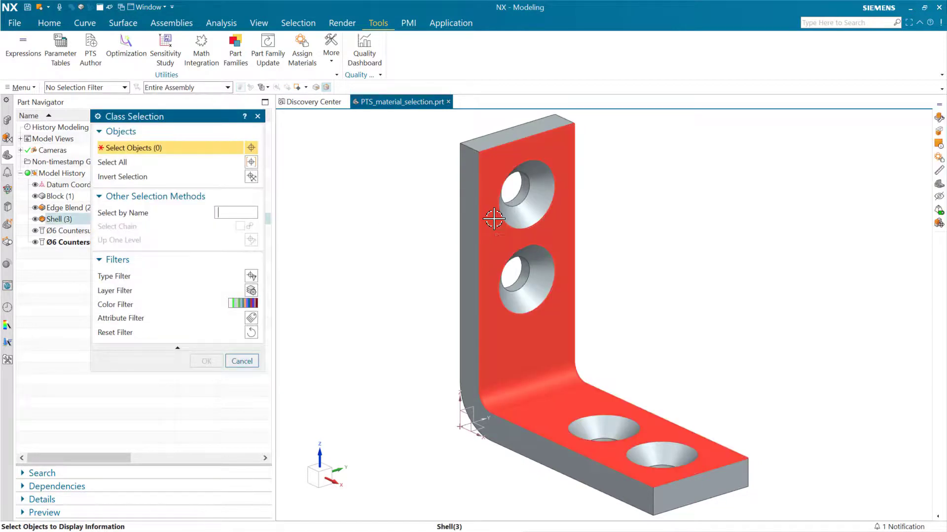
mouse_move(492, 221)
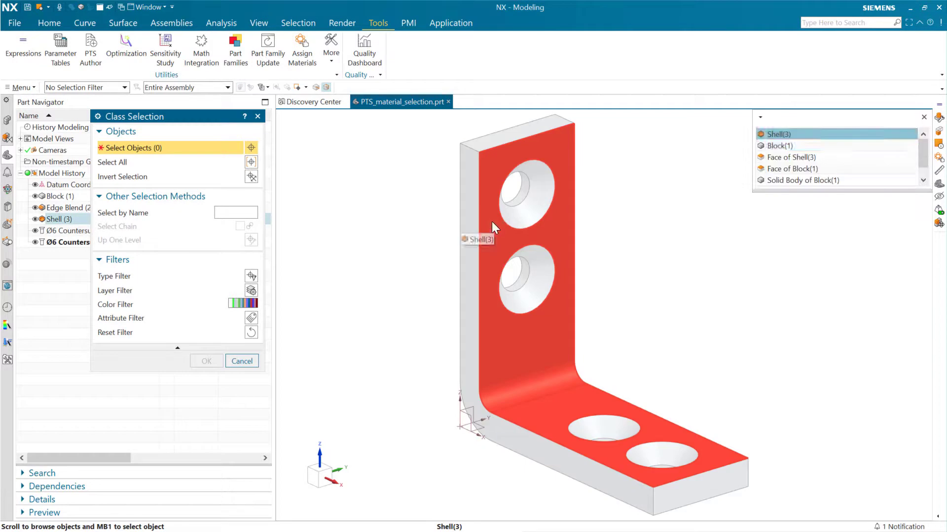
scroll(492, 221, down, 4)
click(492, 224)
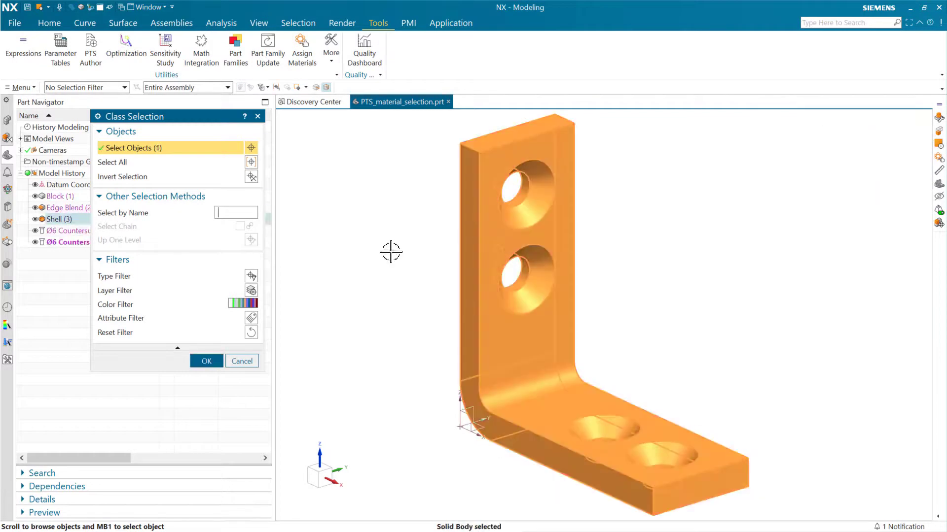
click(205, 361)
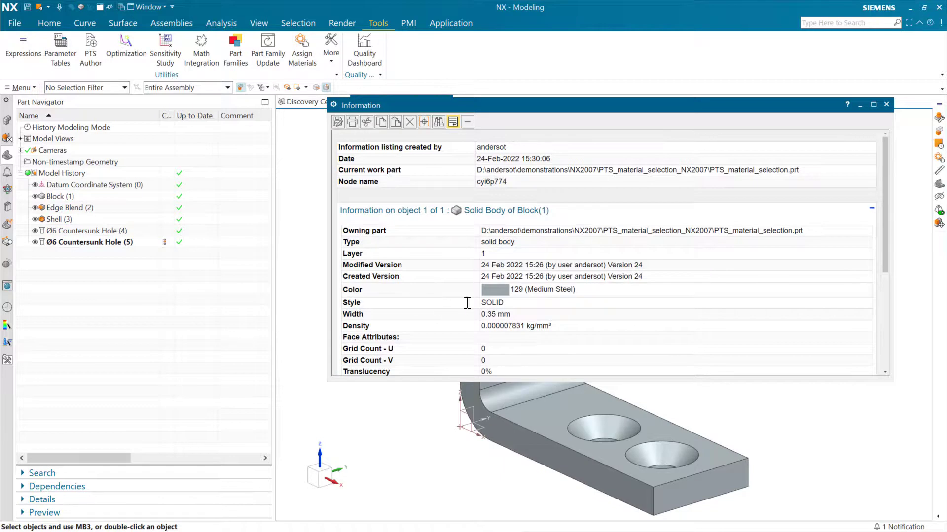
scroll(446, 326, down, 1)
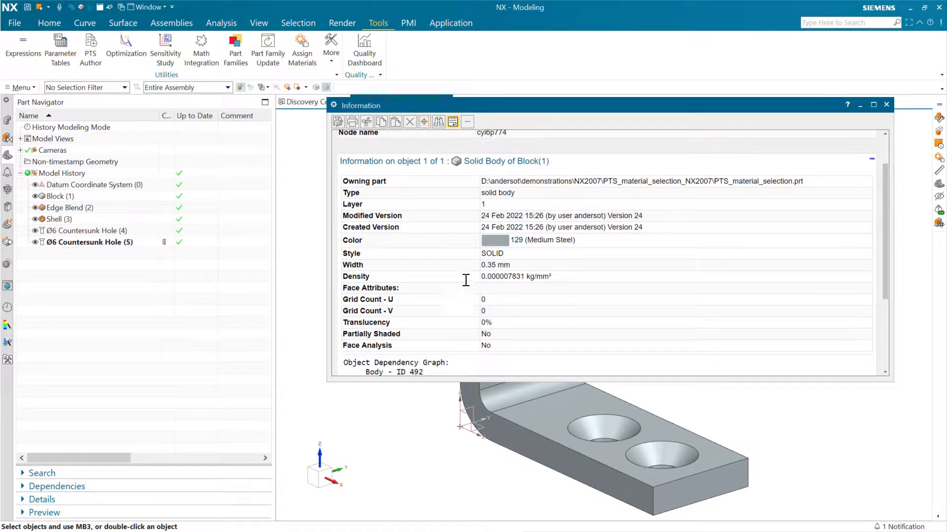
drag(554, 277, 477, 277)
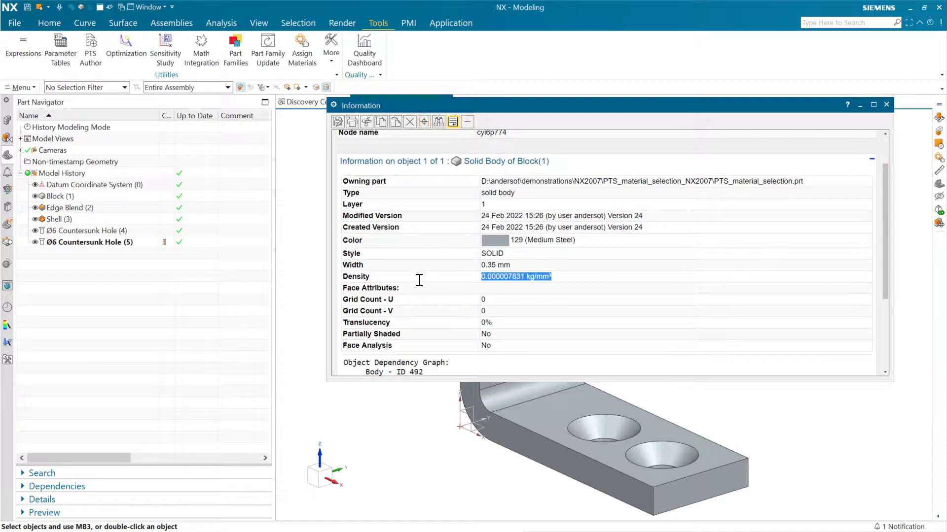
Step: Assign the Aluminum_6061 material to the bracket body
click(887, 104)
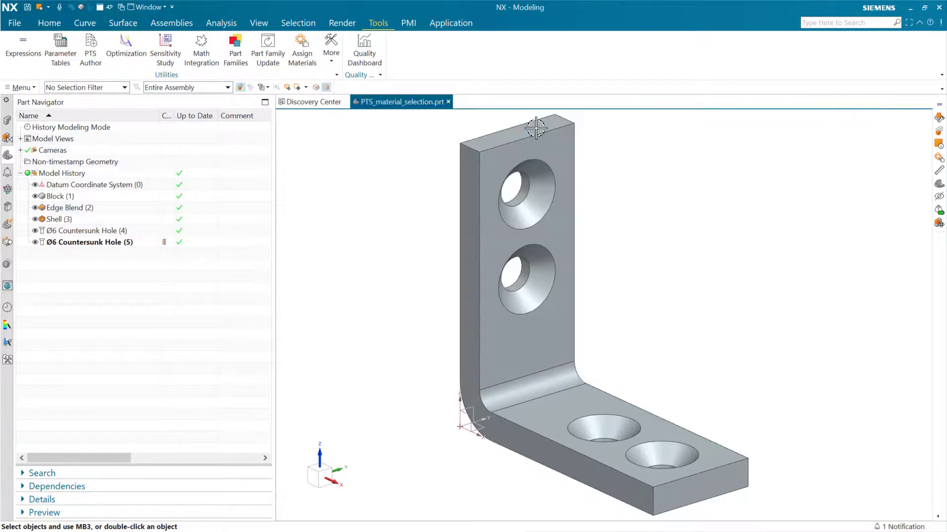
click(303, 58)
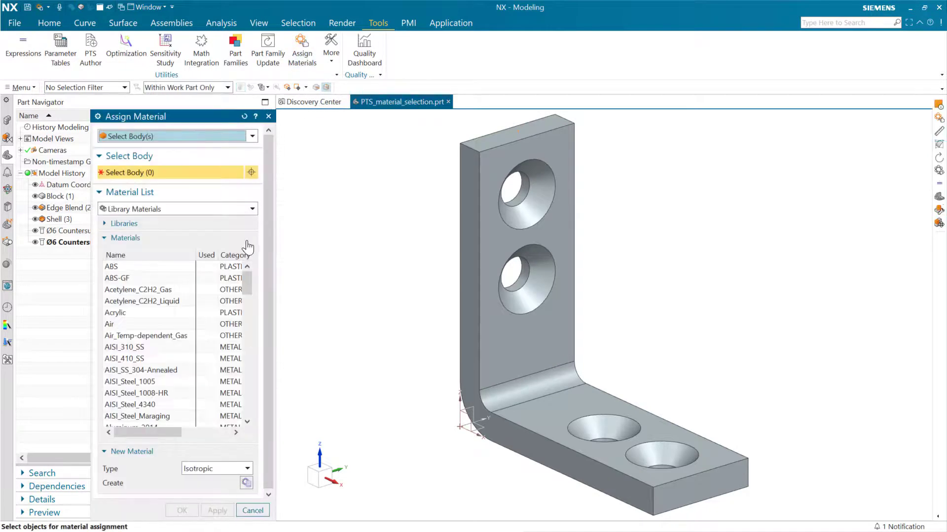
scroll(178, 349, down, 1)
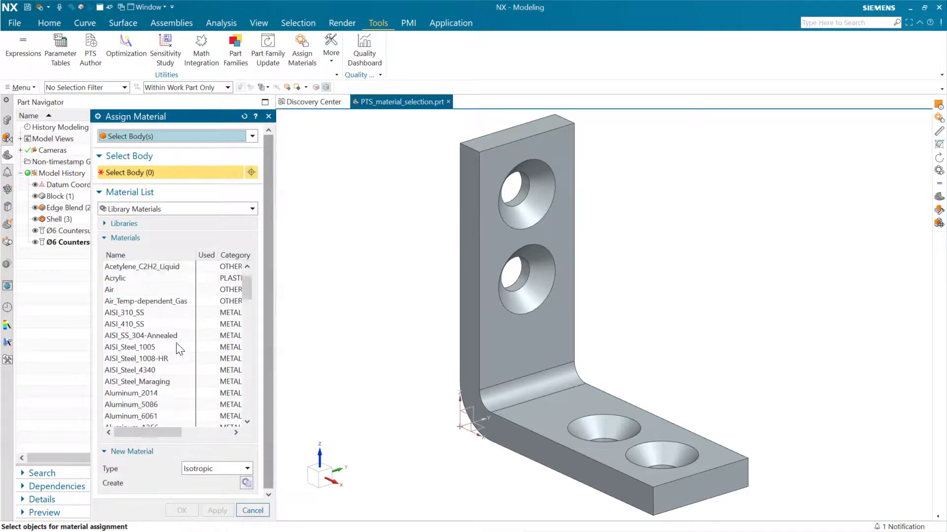
scroll(178, 349, down, 1)
click(166, 380)
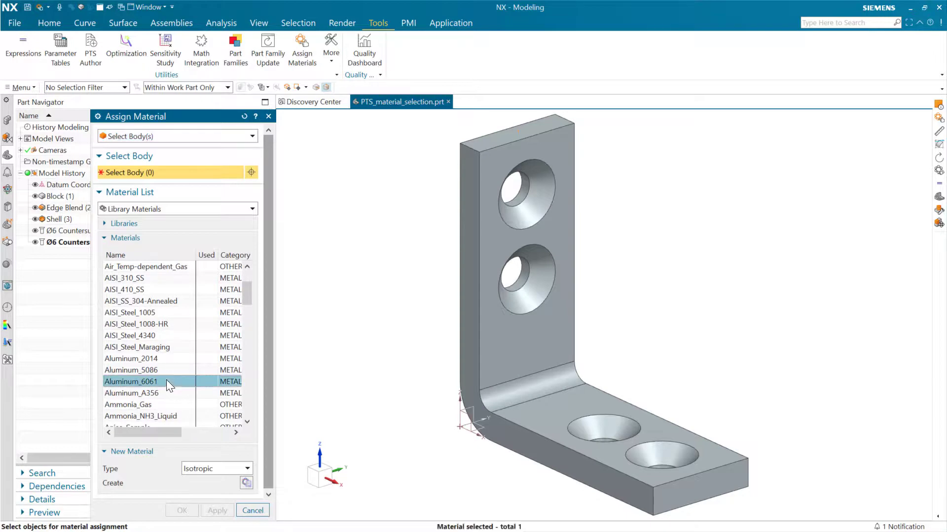
click(515, 313)
click(182, 510)
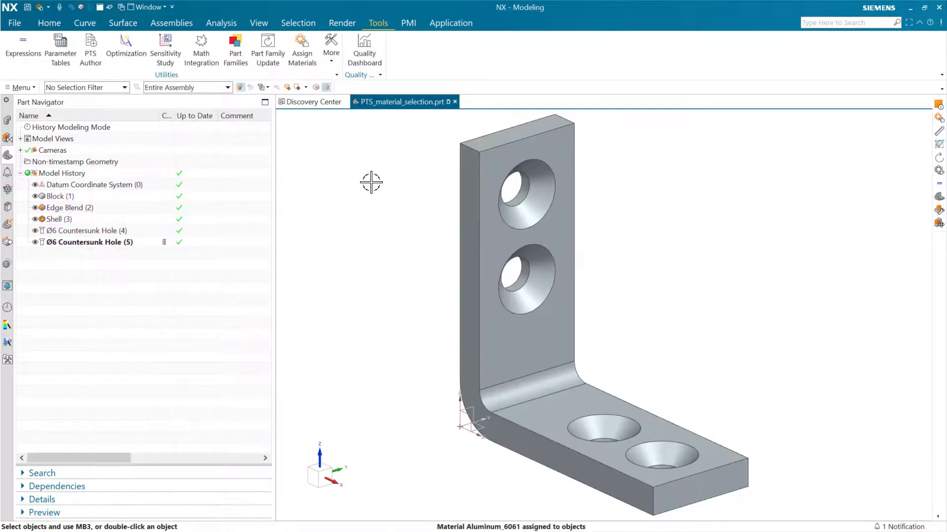
Step: List the solid body's information again and highlight its Aluminum_6061 material name
key(ctrl+i)
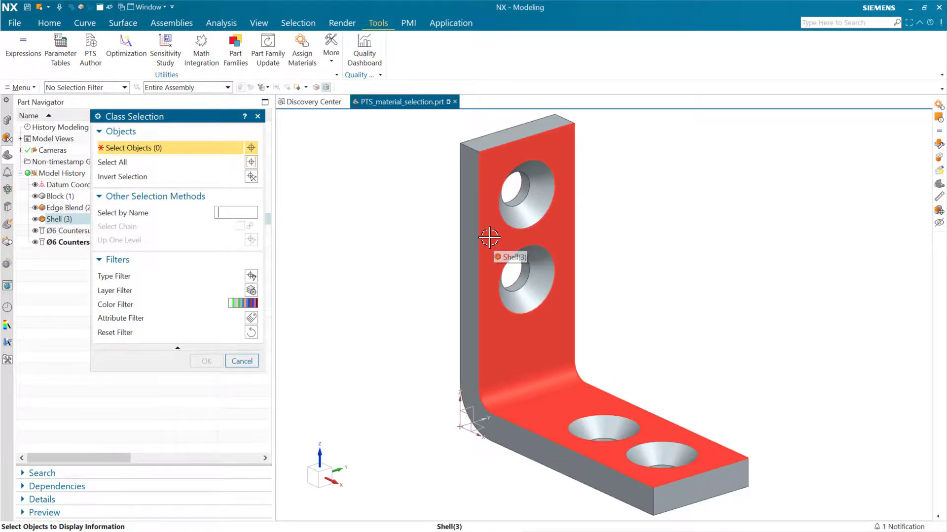
click(493, 241)
scroll(494, 242, down, 3)
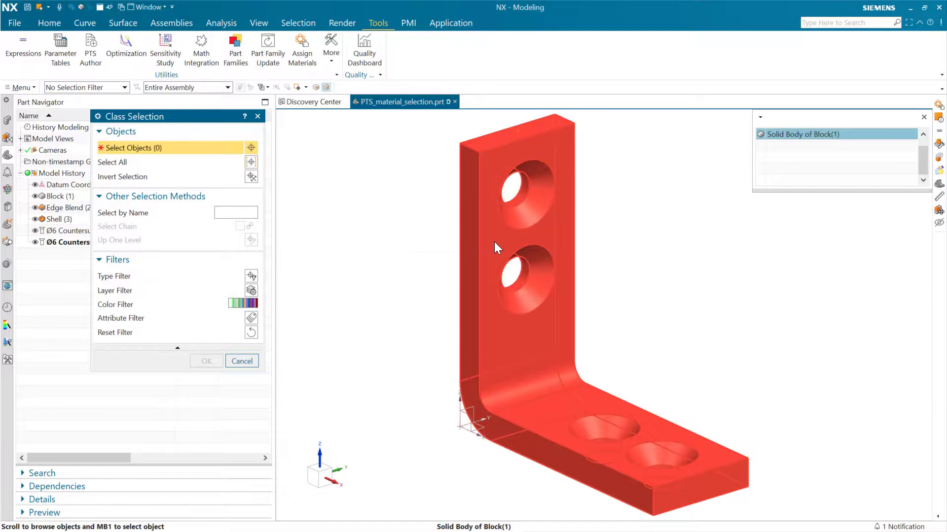
click(494, 241)
click(206, 361)
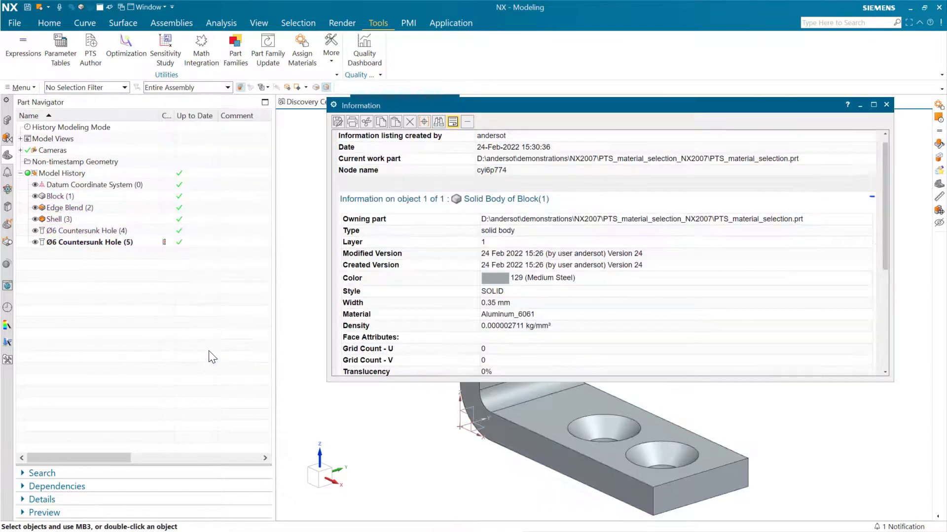
drag(539, 314, 468, 318)
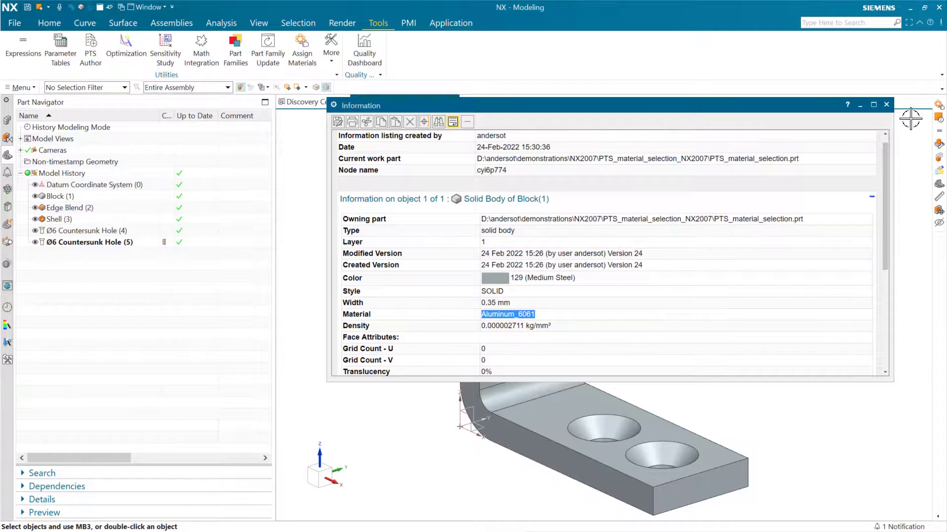
Step: Reopen Assign Materials and browse the Library Materials list and its Used column
click(886, 105)
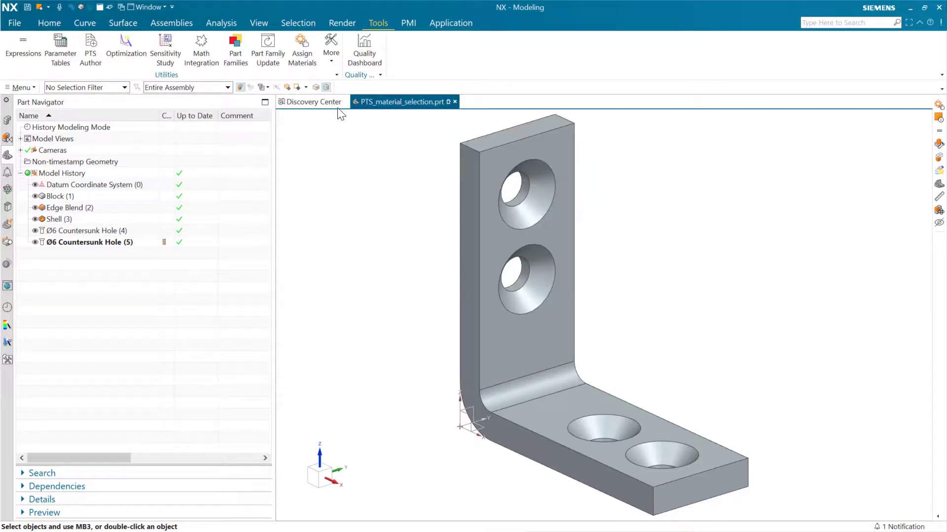
click(304, 55)
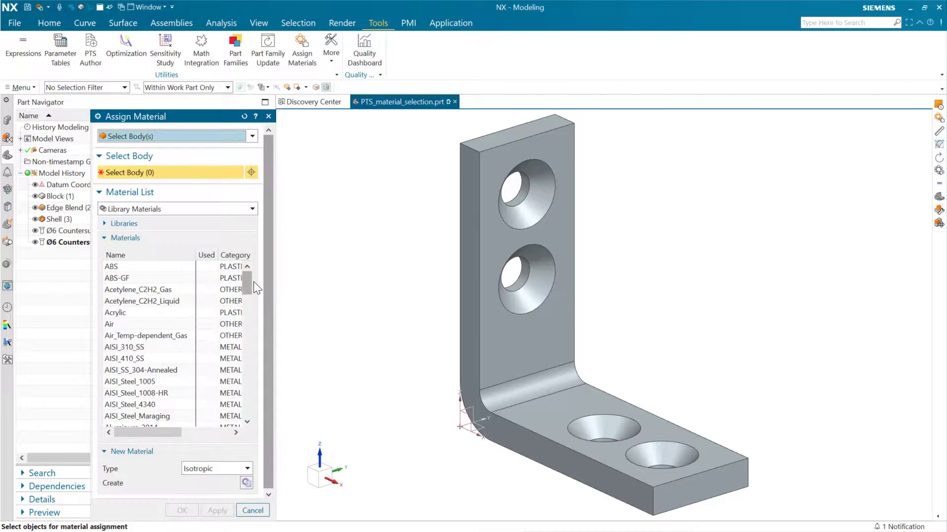
drag(247, 280, 242, 305)
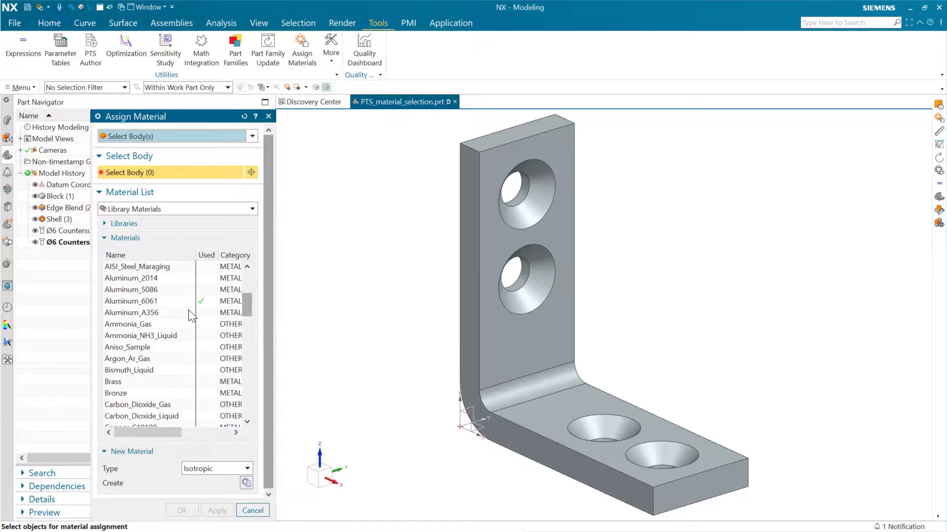
mouse_move(203, 307)
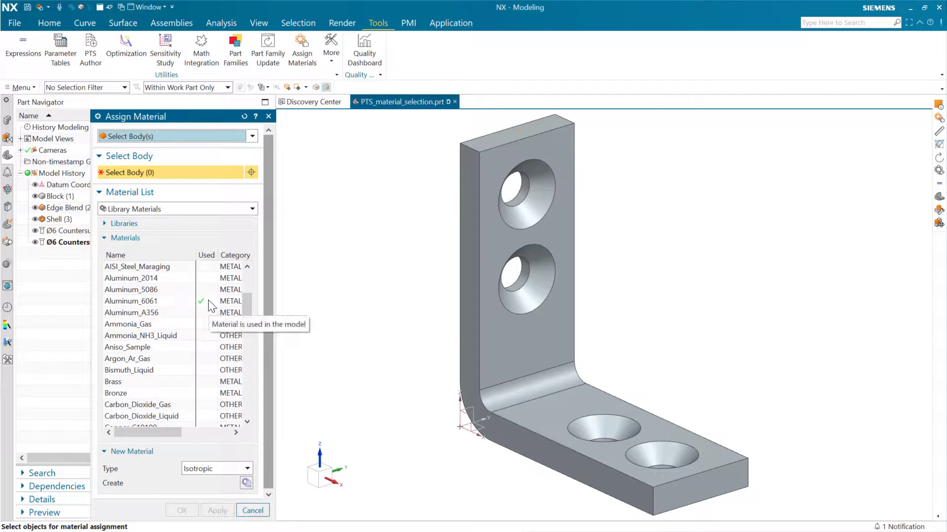
drag(247, 306, 230, 403)
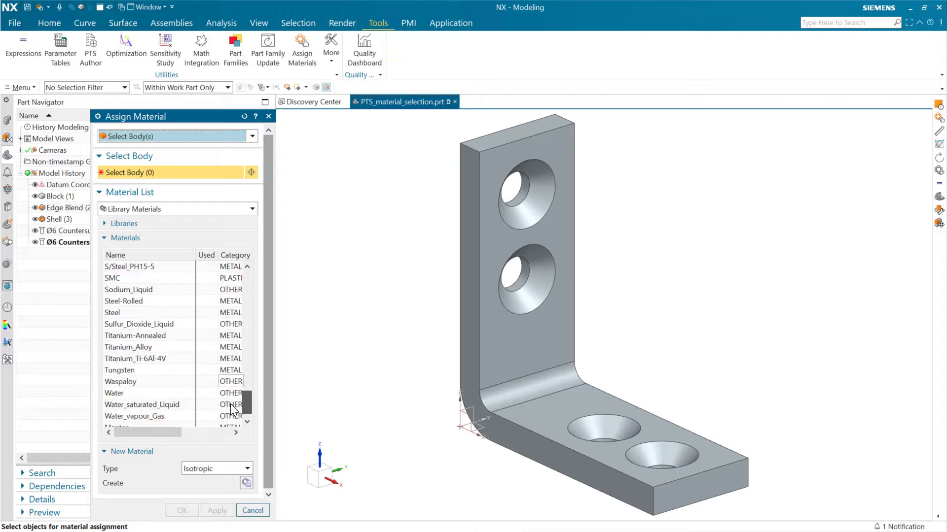
scroll(231, 404, up, 1)
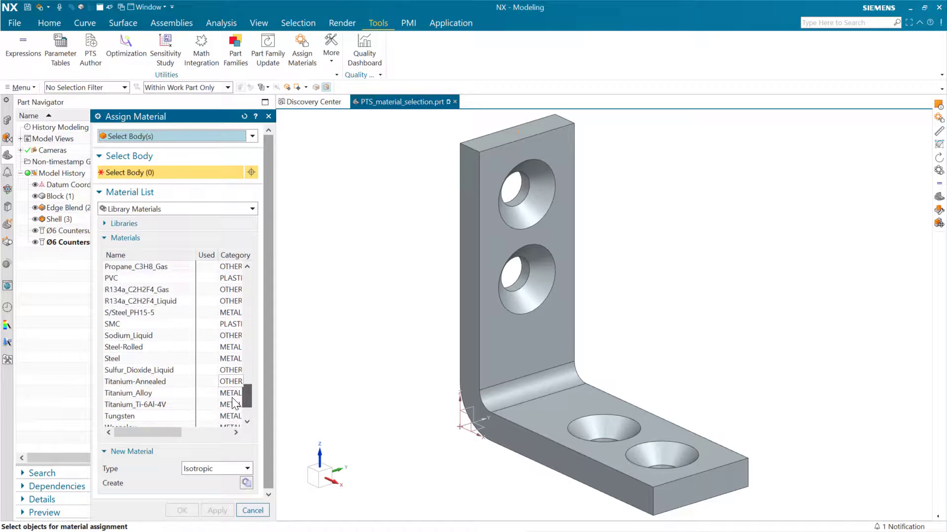
Step: Assign Steel-Rolled to the bracket body, then check that it is used and Aluminum_6061 unused
click(165, 346)
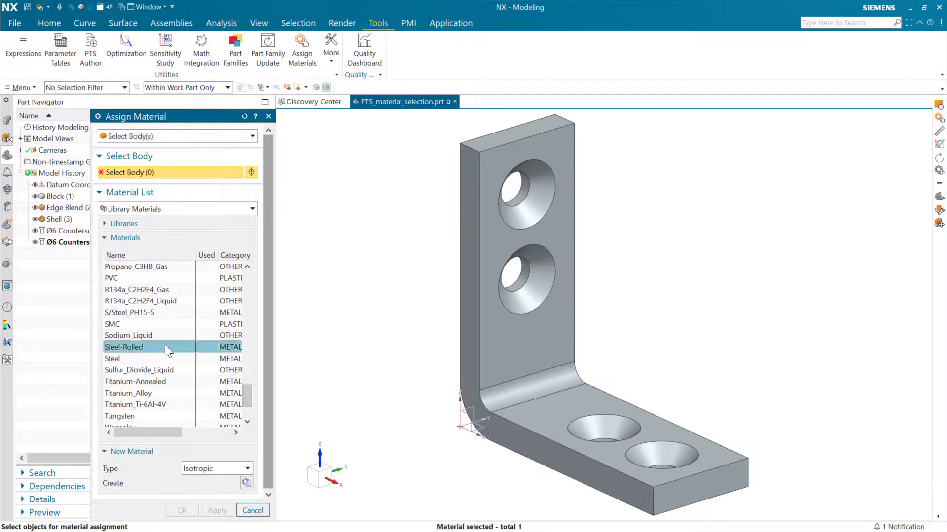
click(512, 329)
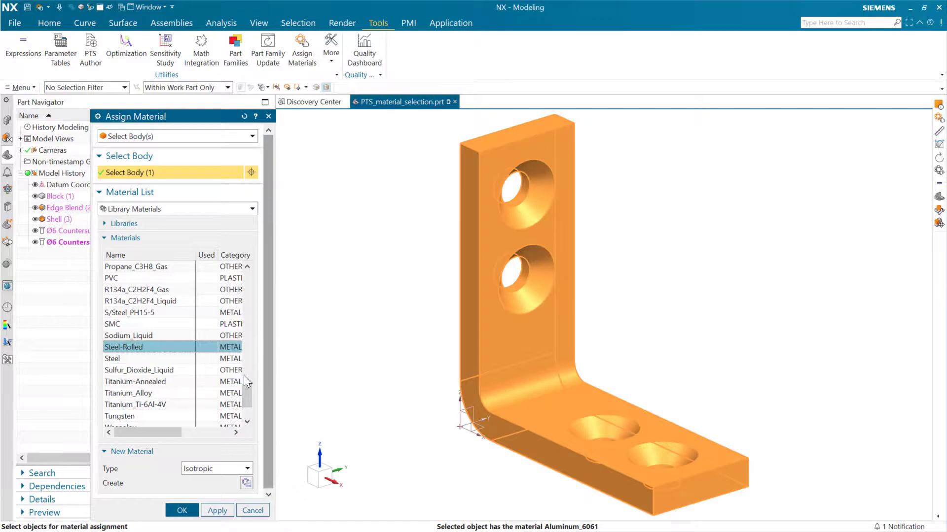
click(212, 506)
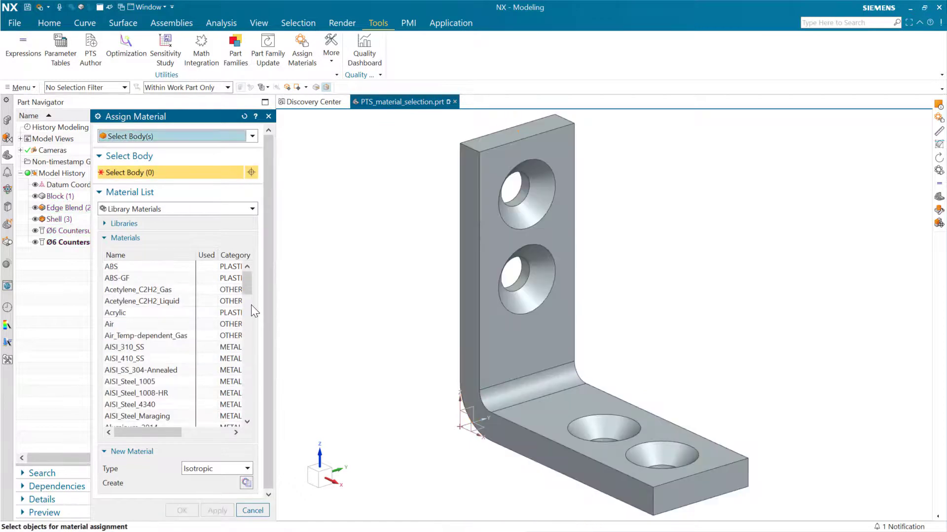
drag(250, 280, 247, 303)
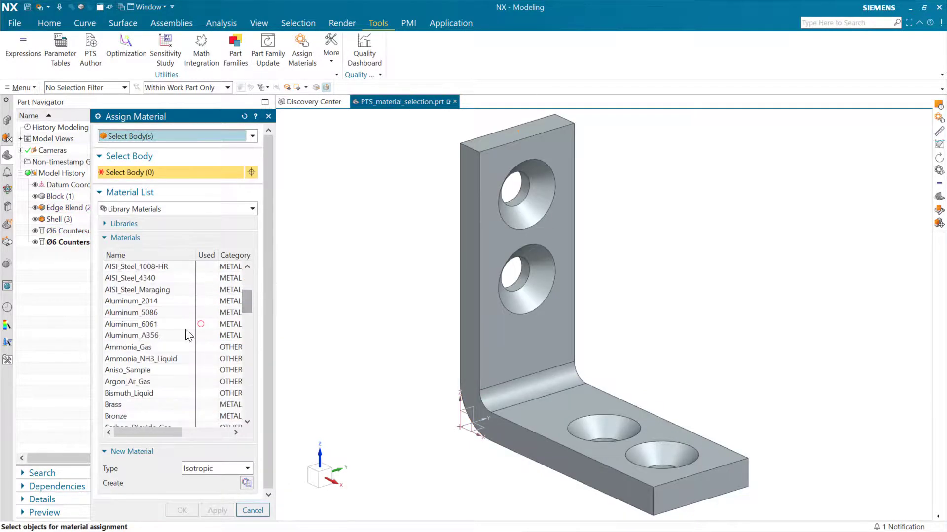
mouse_move(202, 329)
drag(248, 311, 242, 401)
mouse_move(202, 373)
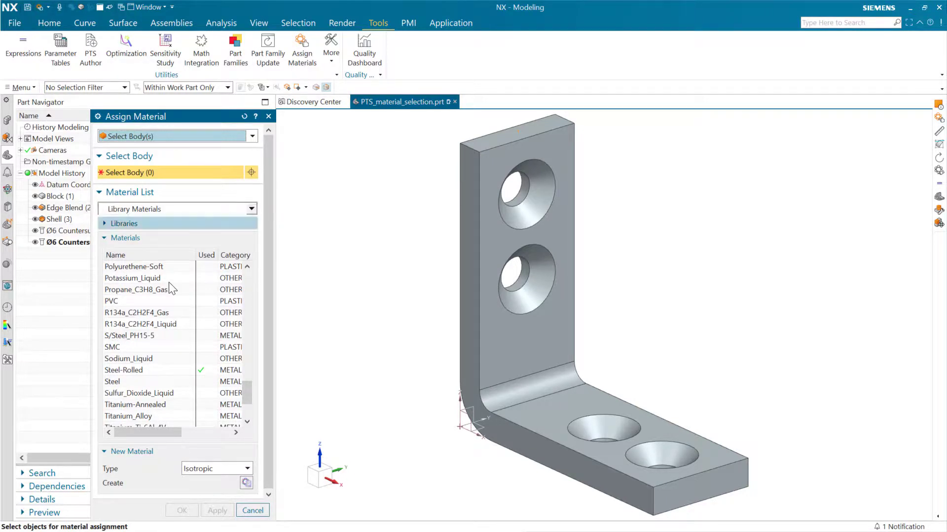
Step: Cancel material assignment and open Manage Materials through the command search
click(259, 510)
click(828, 19)
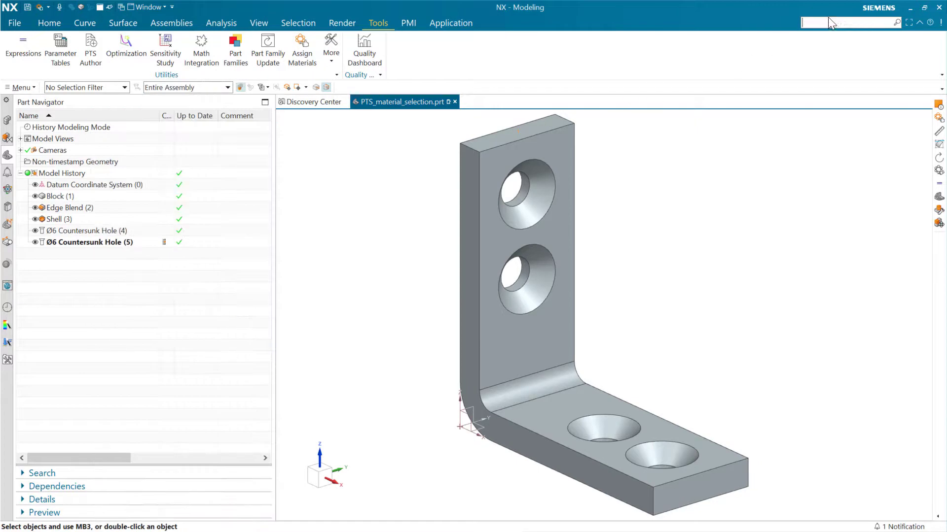
text(ma)
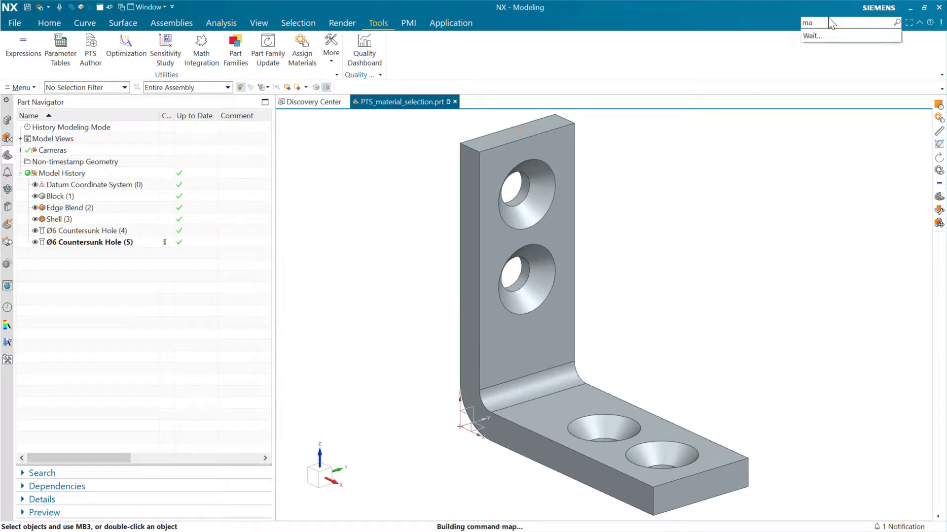
text(nage)
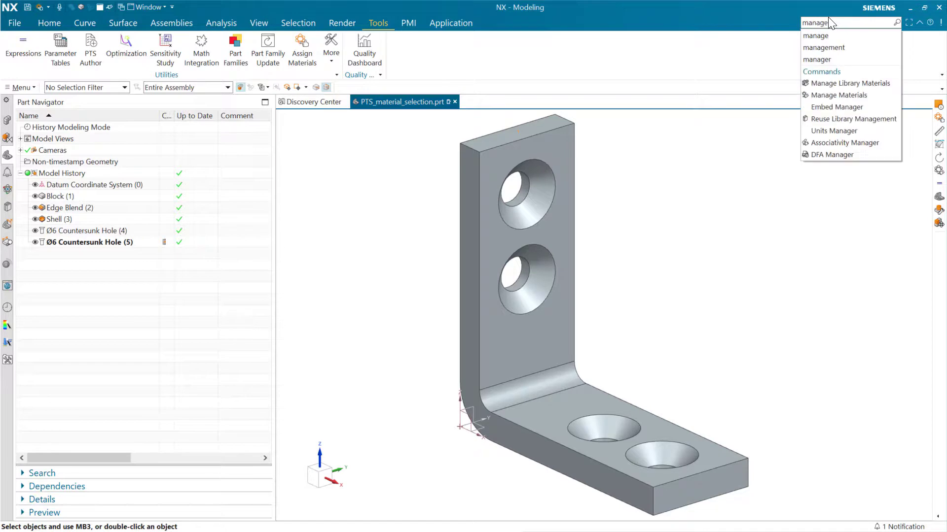
text( mater)
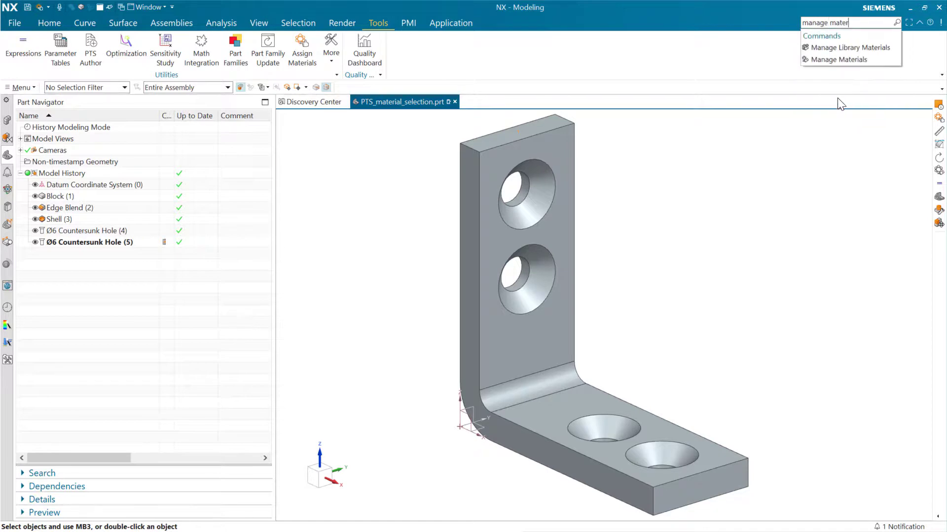
click(829, 60)
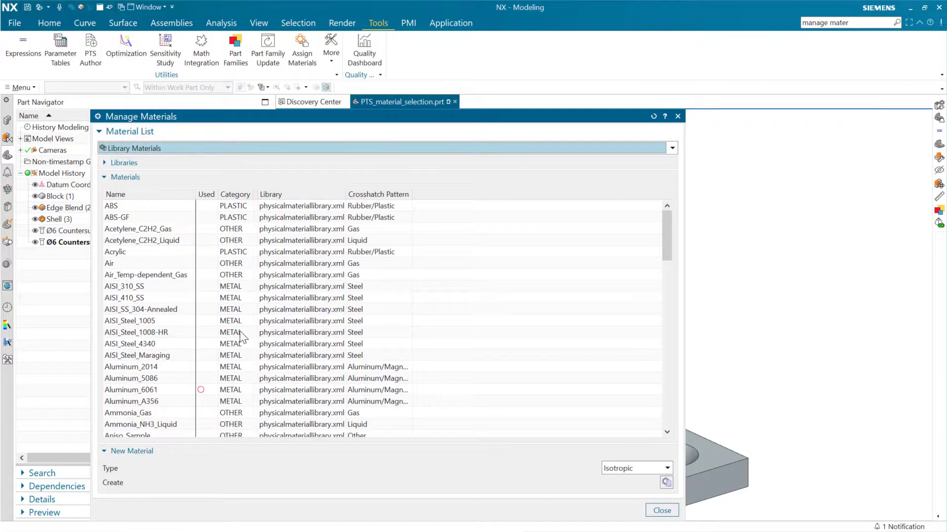
scroll(231, 352, down, 1)
scroll(207, 372, down, 20)
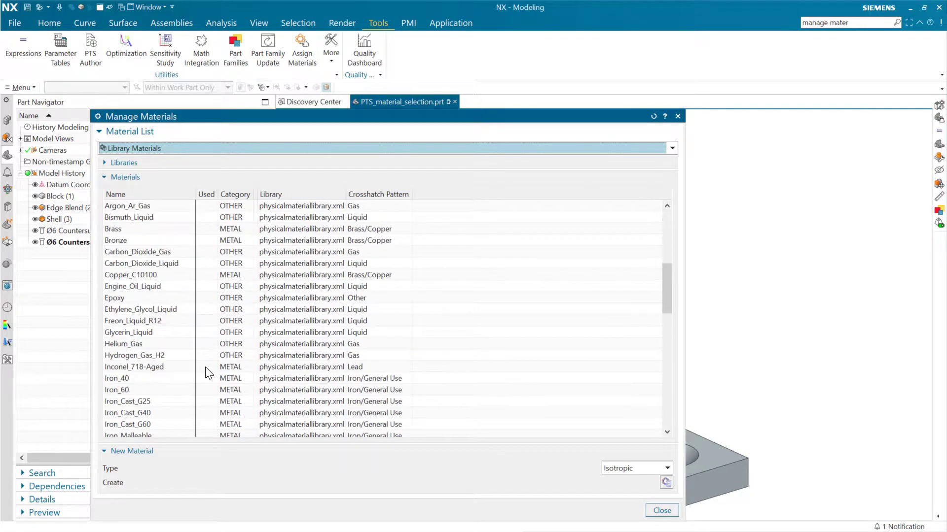
scroll(195, 326, up, 20)
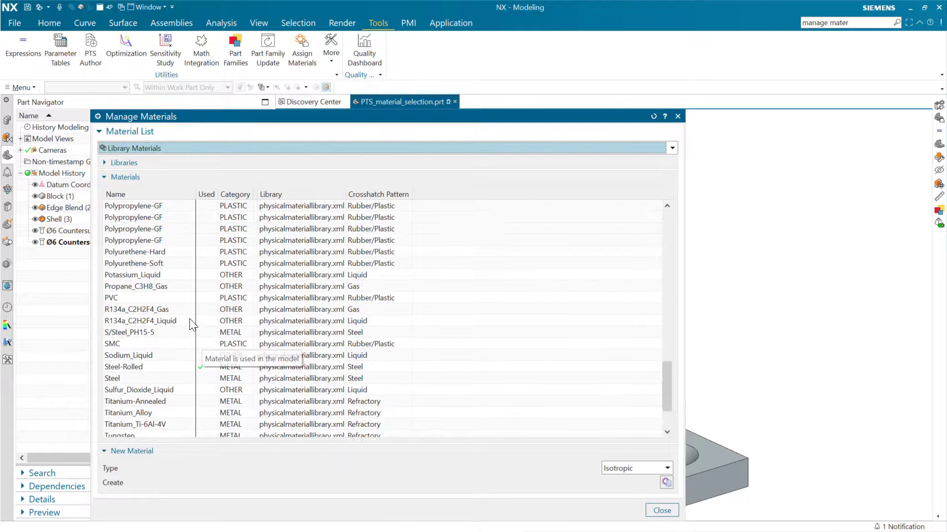
scroll(192, 326, up, 4)
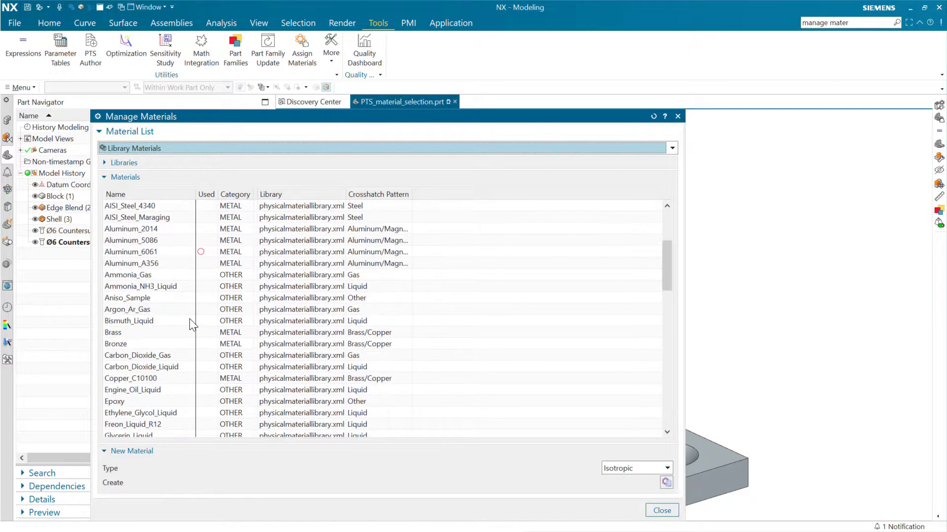
Step: Load Brass from the library into the part and close Manage Materials
click(200, 331)
right_click(200, 331)
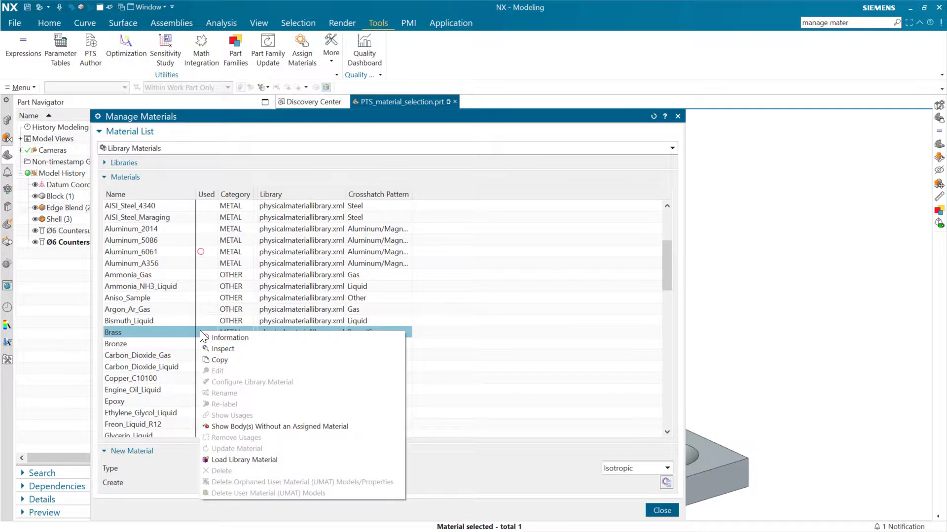
click(274, 461)
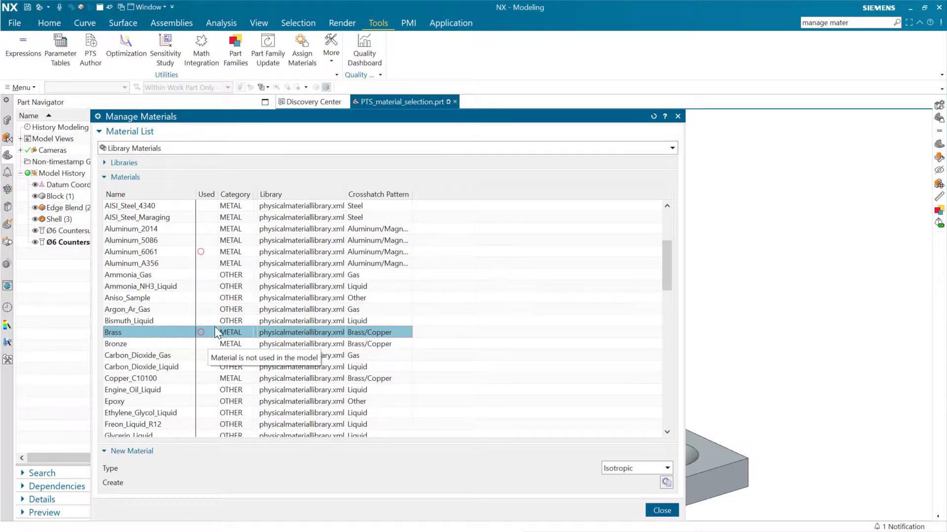
drag(203, 274, 203, 297)
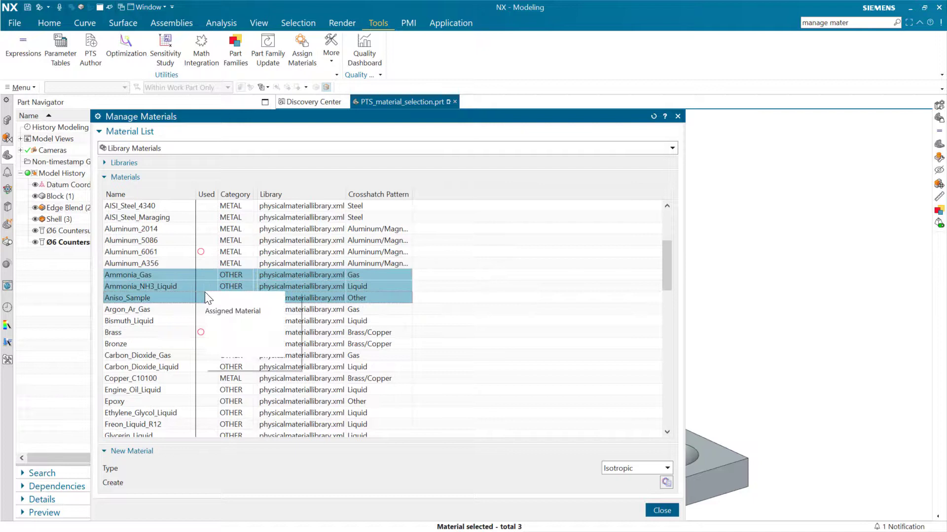
right_click(204, 295)
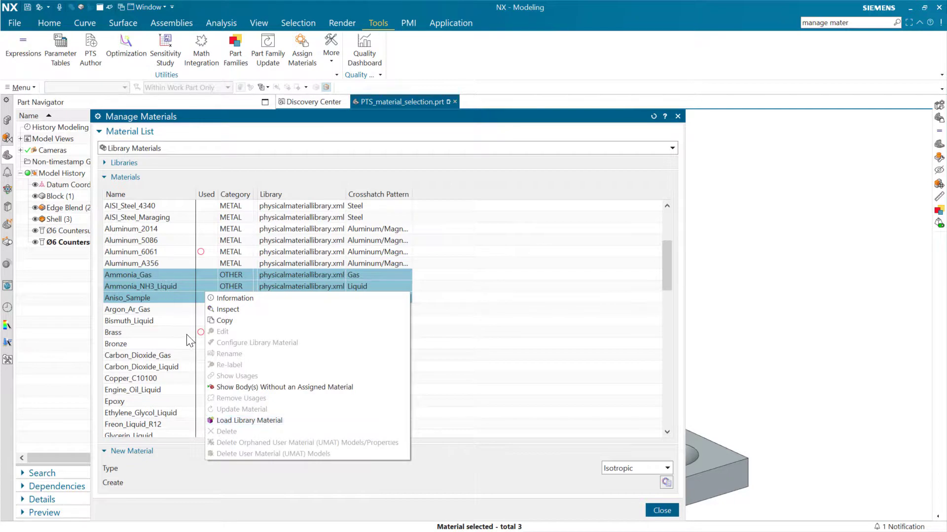
click(662, 511)
click(662, 511)
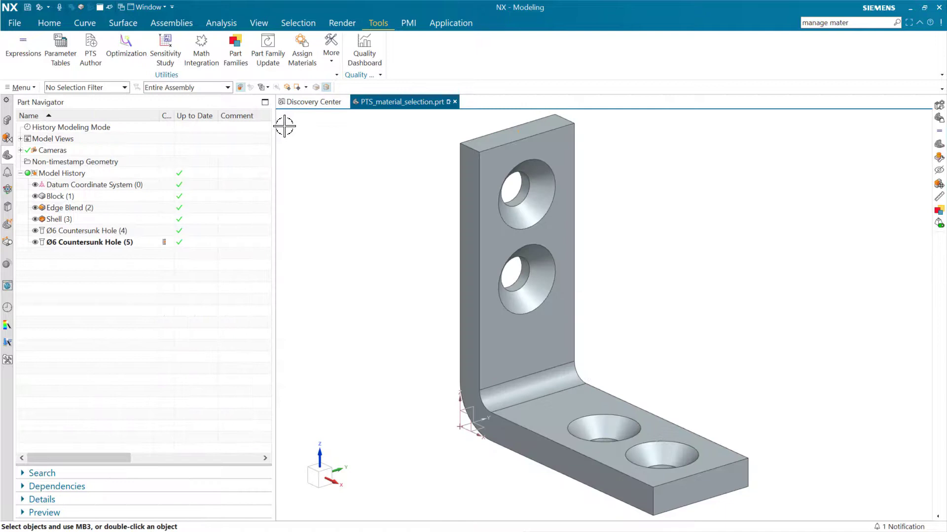
Step: In PTS Author, add a Collapsible Group to the dialog and delete the default Label_1
click(89, 62)
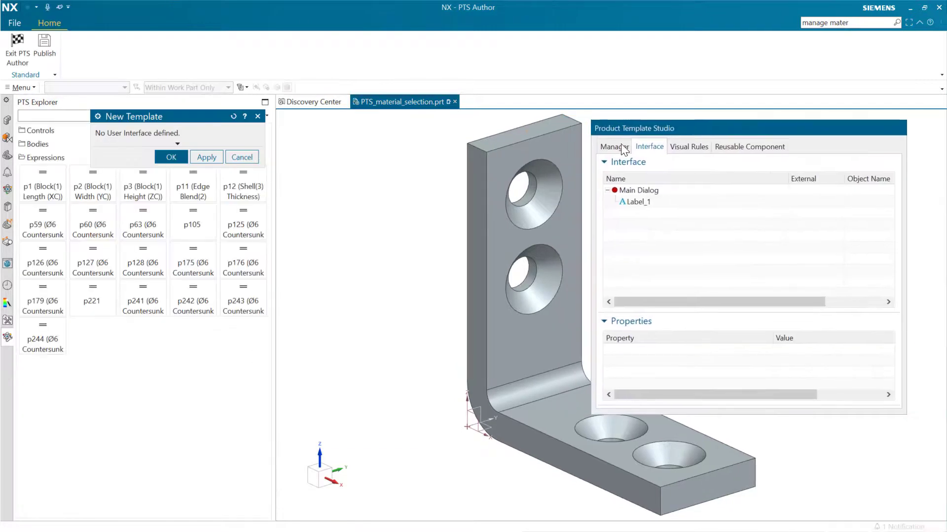
drag(194, 118, 380, 145)
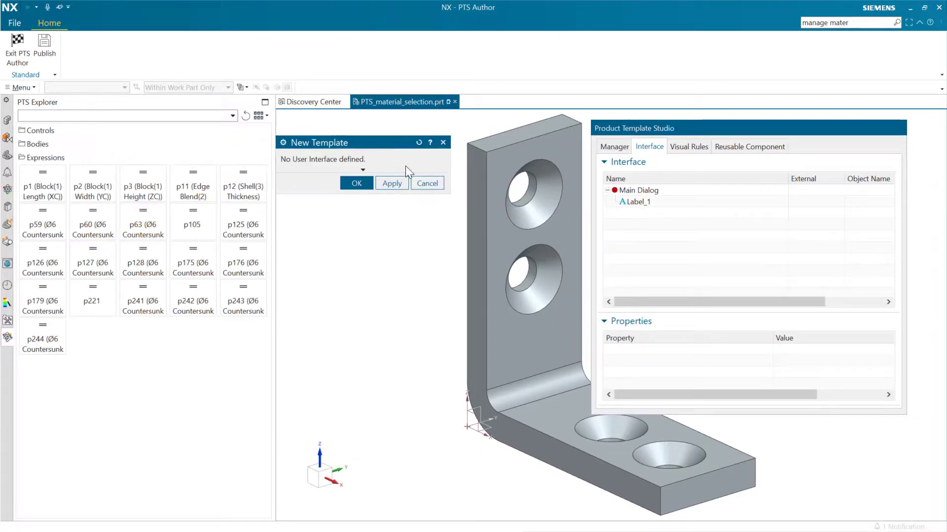
click(40, 130)
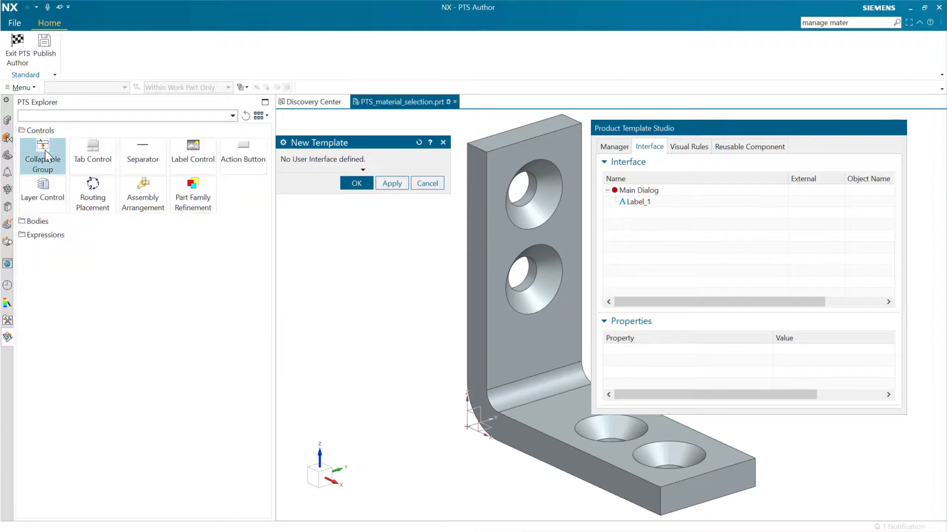
drag(45, 157, 689, 216)
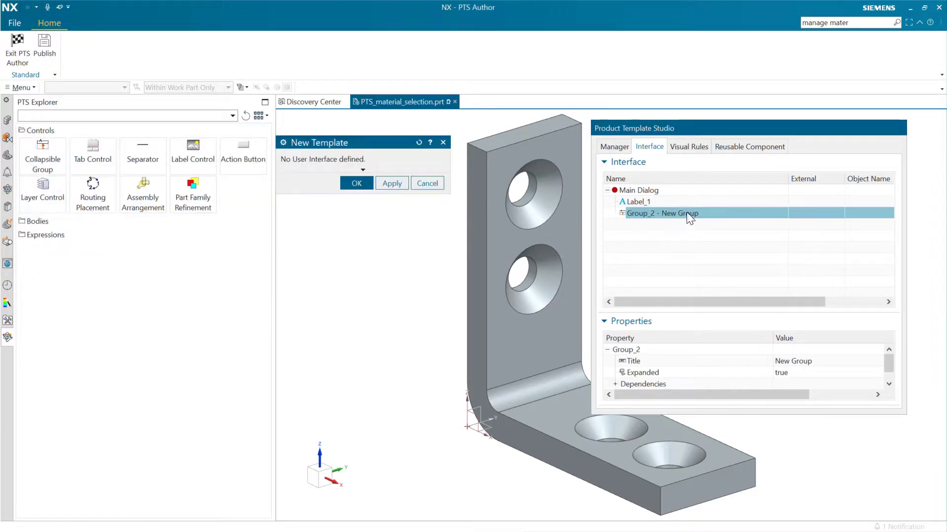
click(664, 201)
right_click(666, 202)
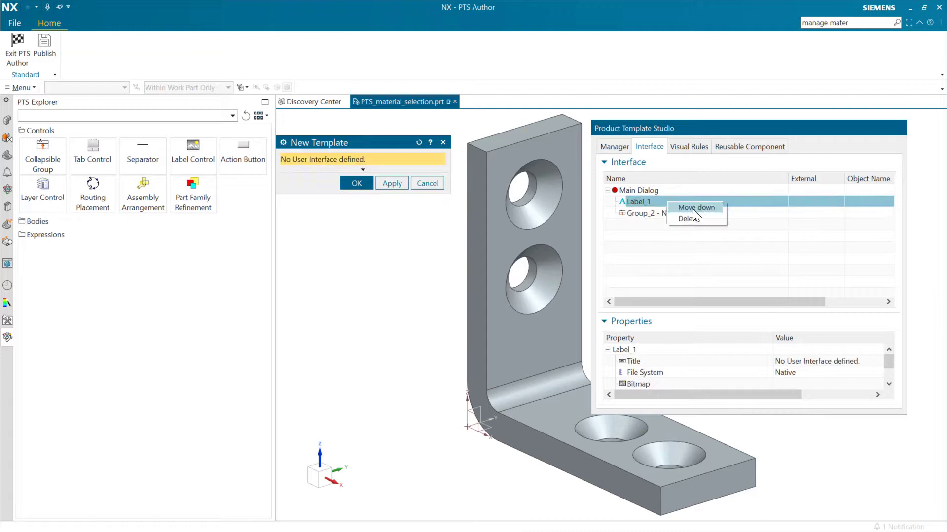
click(689, 220)
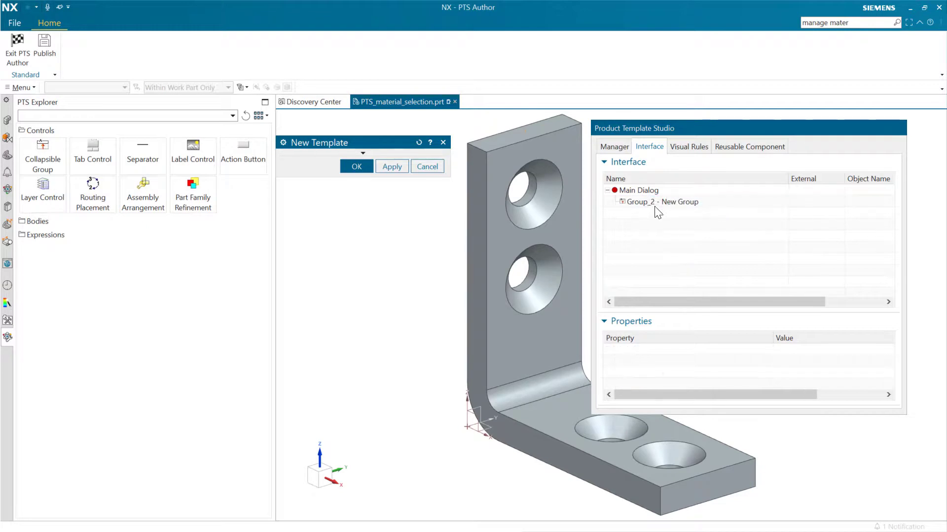
Step: Set the collapsible group's title to 'Parameters'
click(652, 202)
click(809, 363)
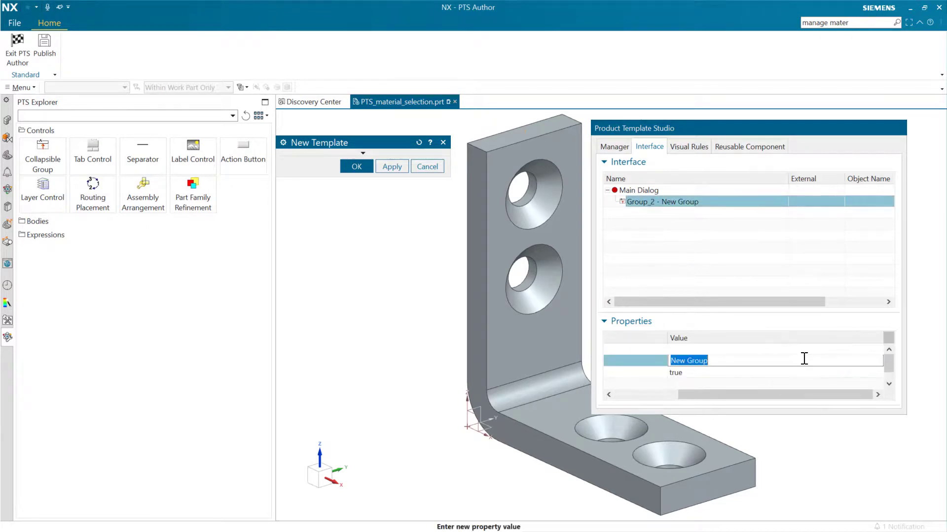
text(Parameters)
key(Return)
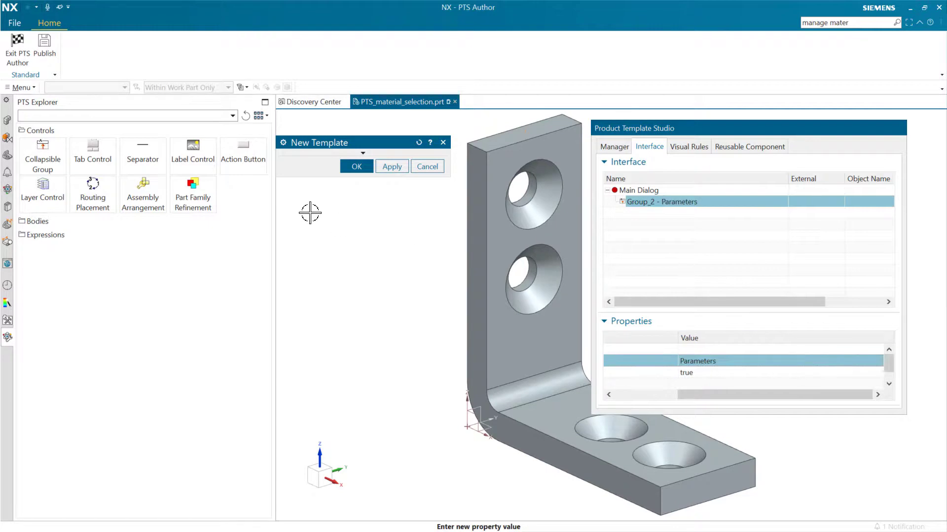
Step: Add BLOCK(1)'s Material choice under the Parameters group
click(73, 223)
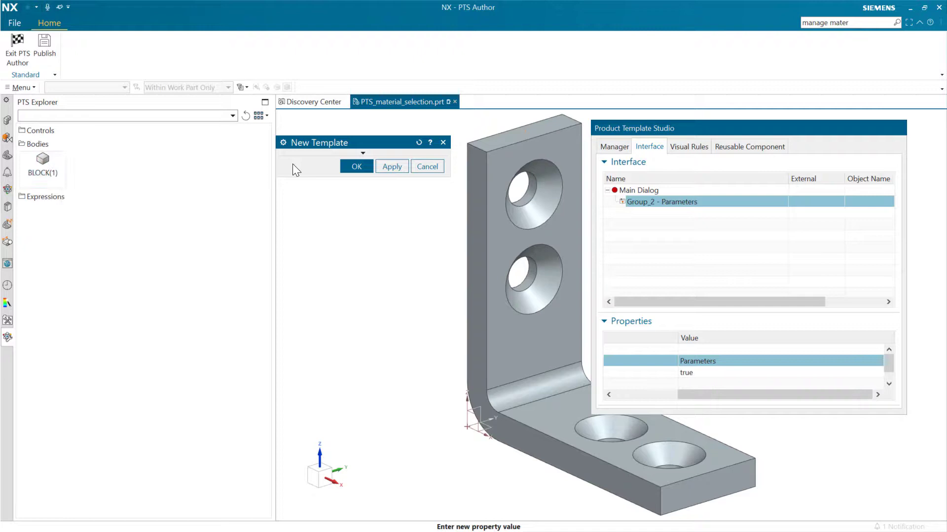
drag(57, 155, 46, 162)
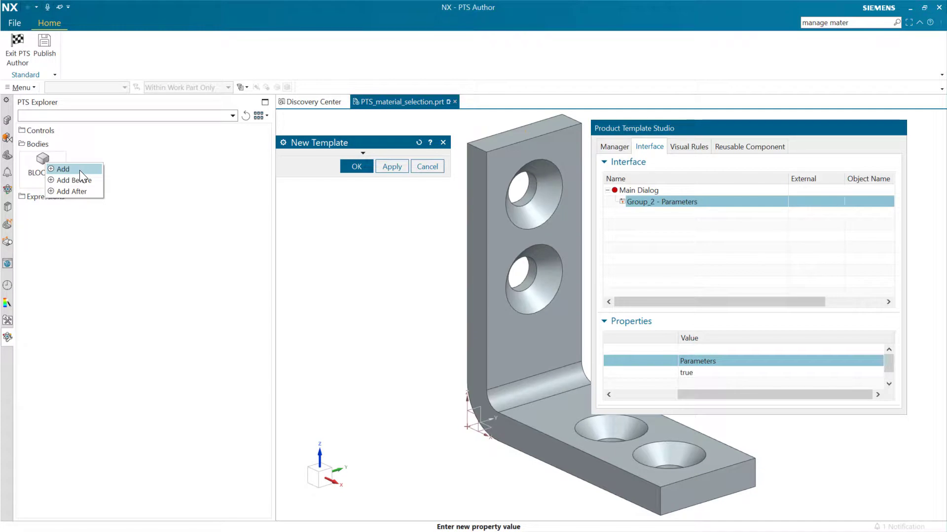
click(81, 169)
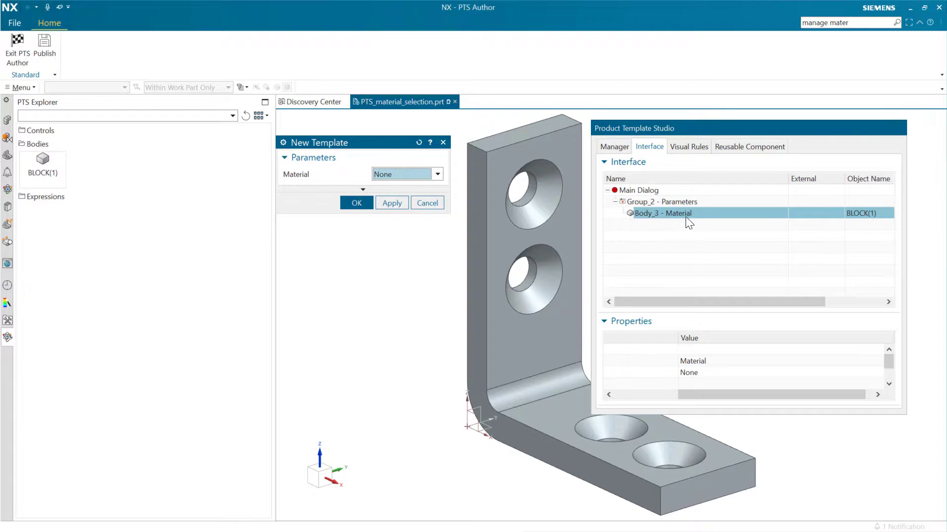
Step: Review the preview's Material list (Aluminum_6061, Steel-Rolled, Brass), leaving it at None
drag(733, 393, 656, 397)
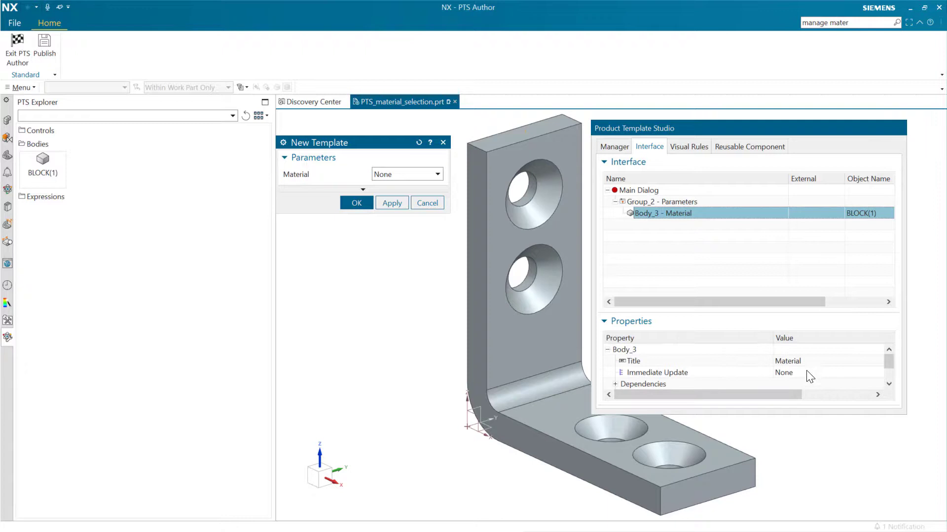
scroll(804, 373, down, 1)
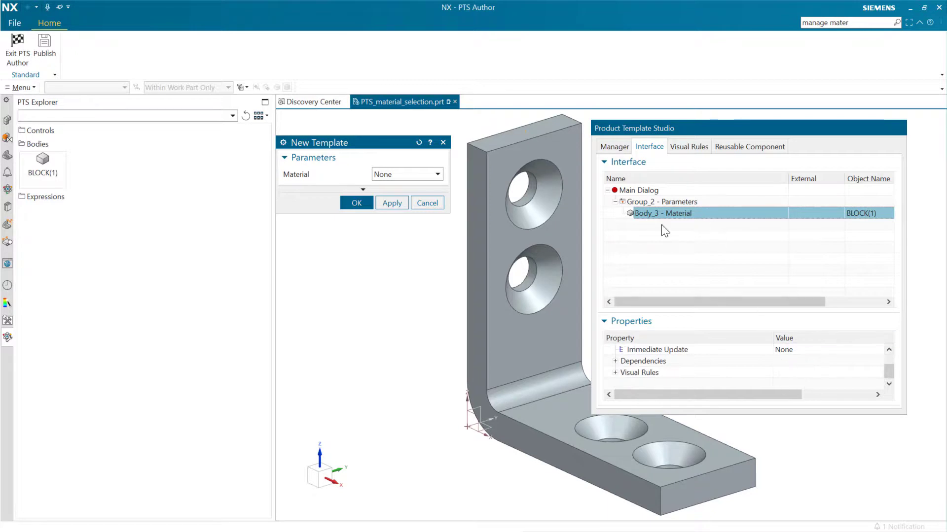
click(437, 175)
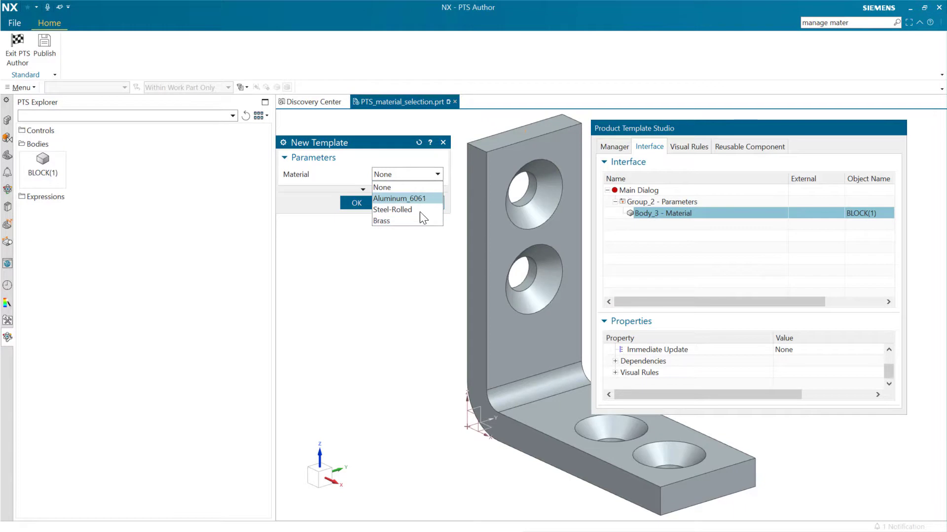
click(679, 255)
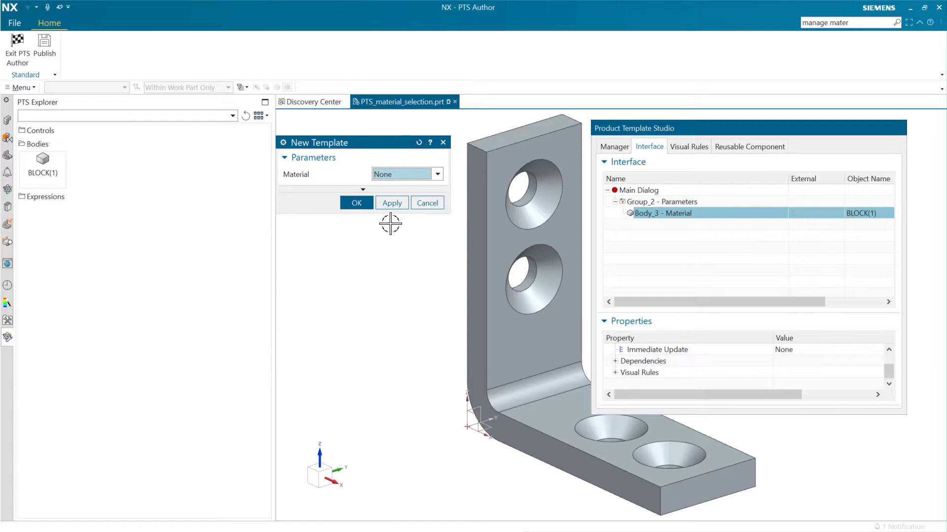
click(438, 175)
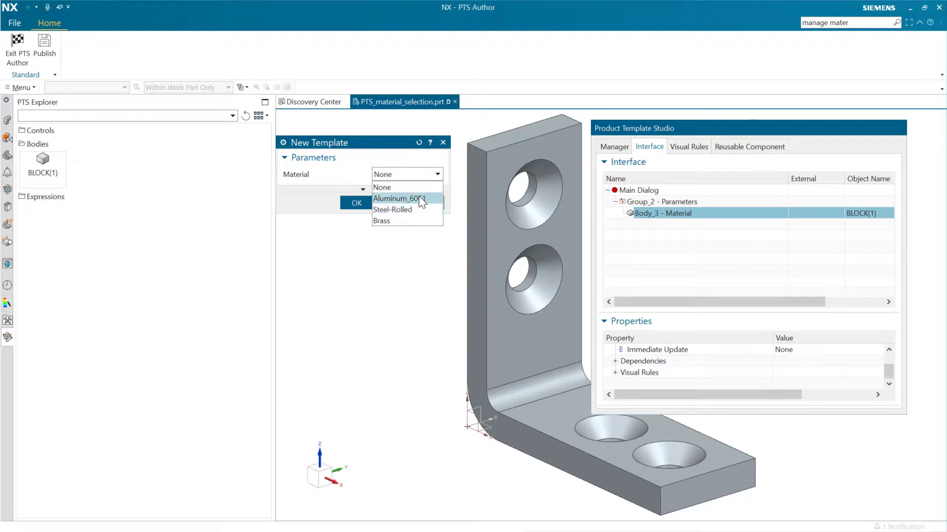
click(387, 242)
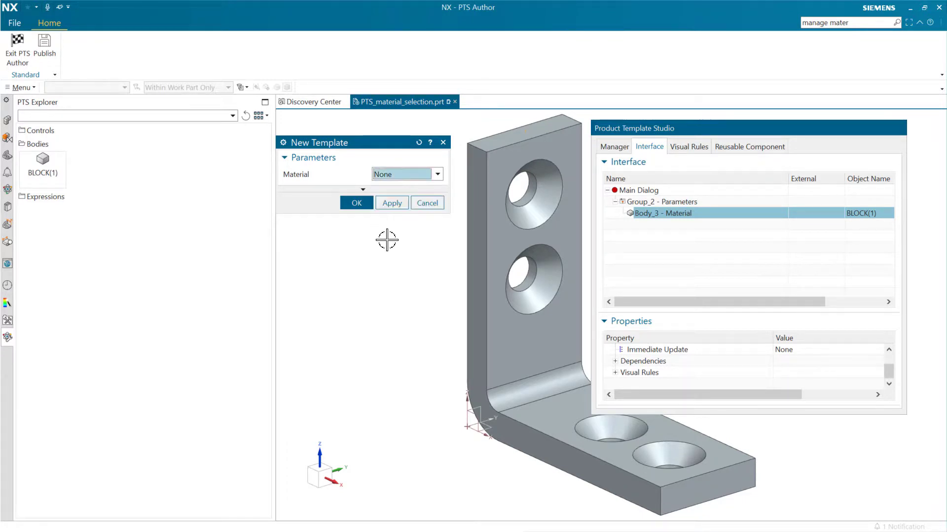
Step: Title the main dialog 'Material Selector Test' and exit PTS Author
click(658, 191)
click(798, 363)
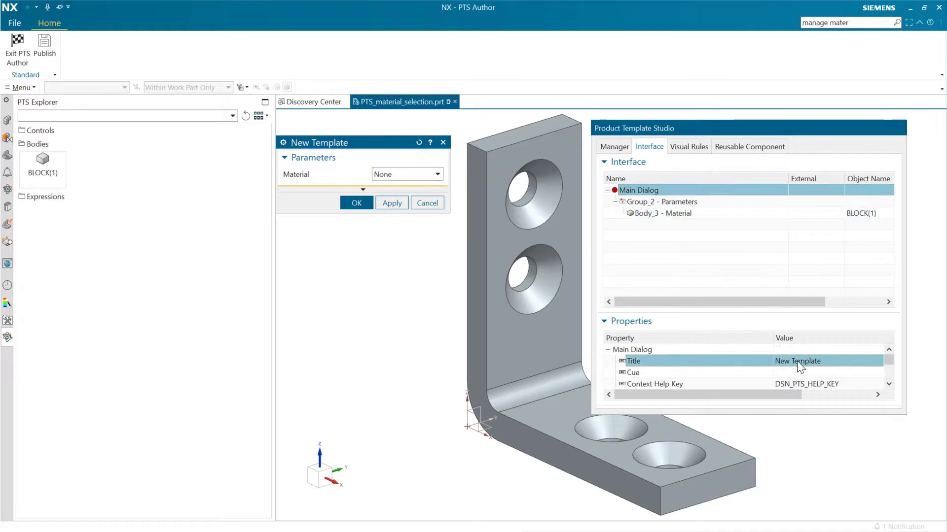
click(796, 360)
text(Material Selector)
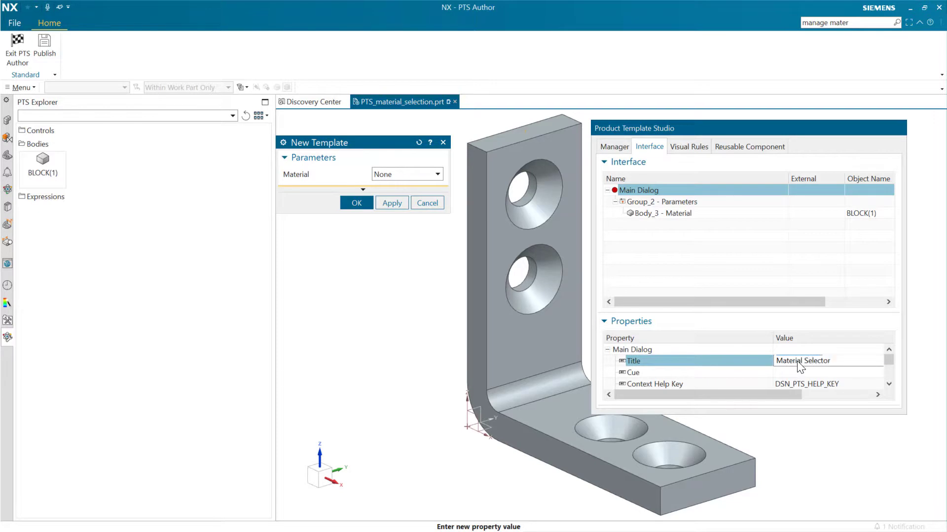
text(Test)
key(Return)
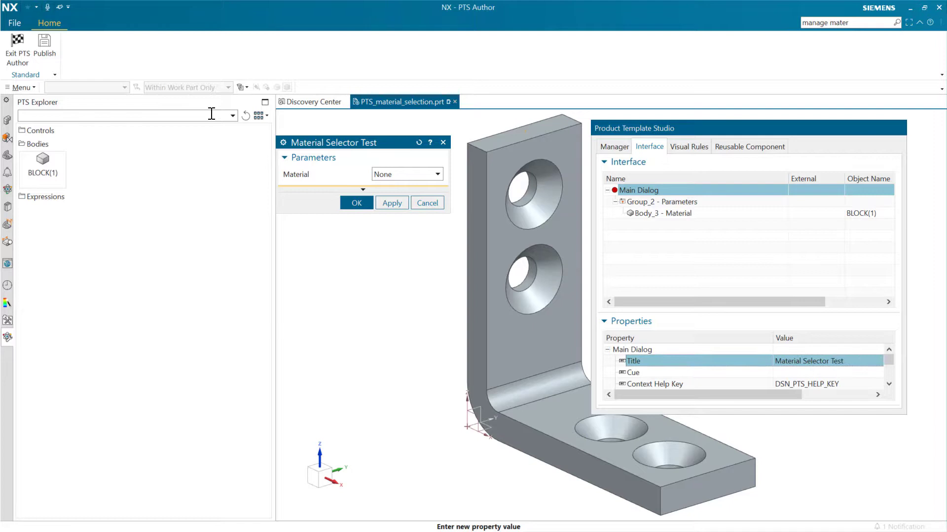
click(15, 59)
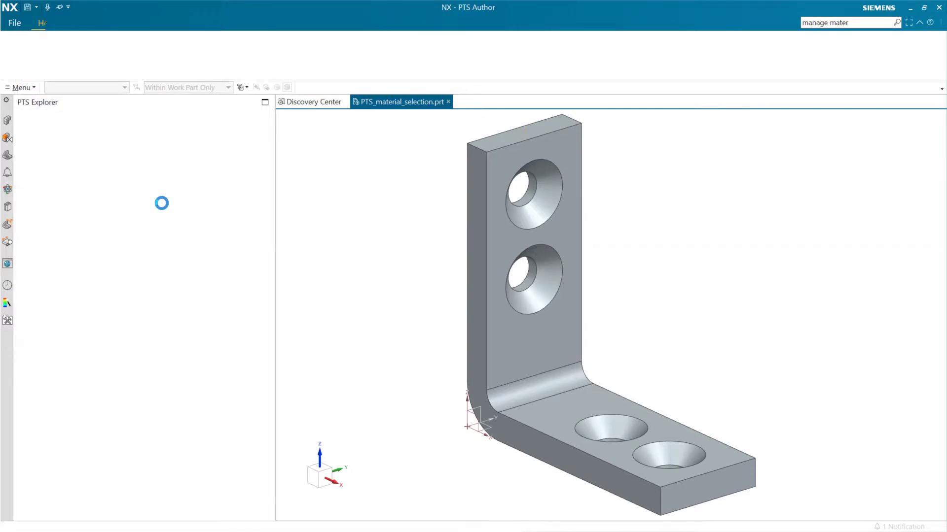
Step: Set the part to Aluminum_6061 in Material Selector Test and recalculate its mass
click(7, 121)
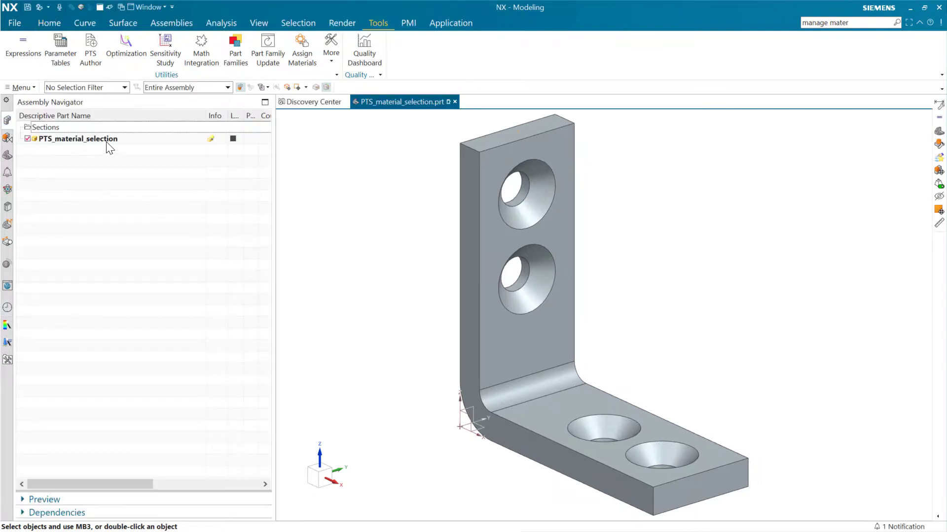
right_click(107, 143)
click(185, 175)
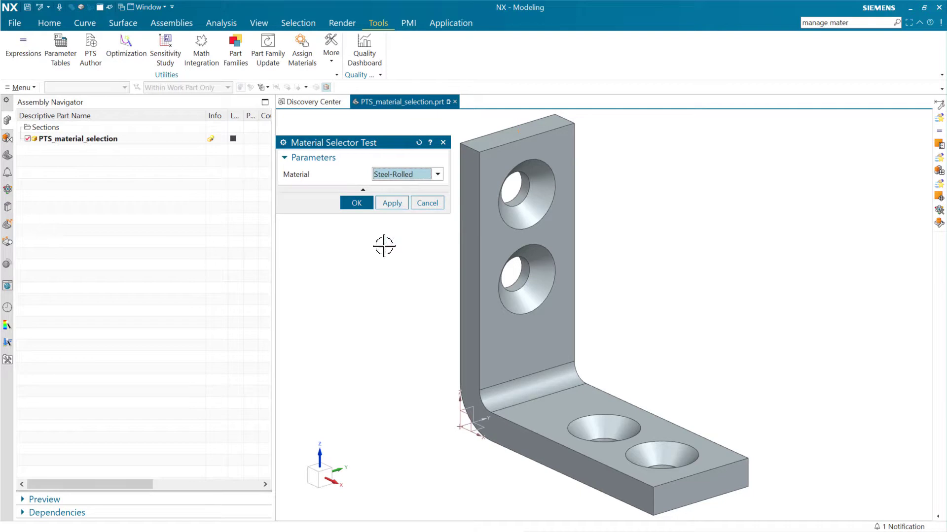
click(437, 174)
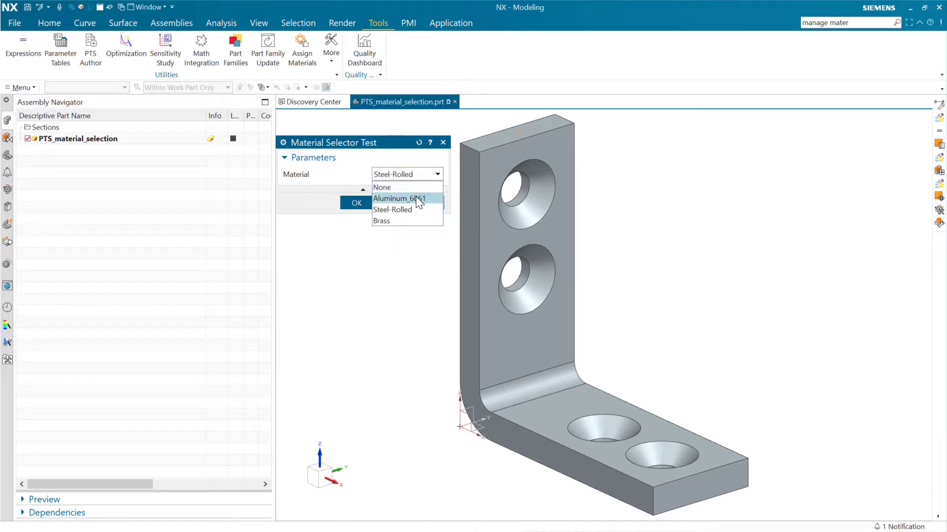
click(416, 197)
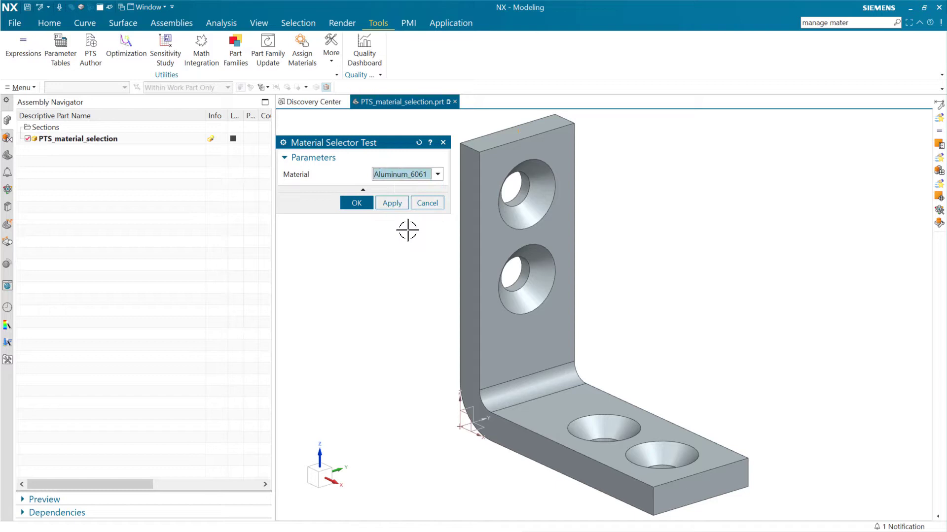
click(356, 203)
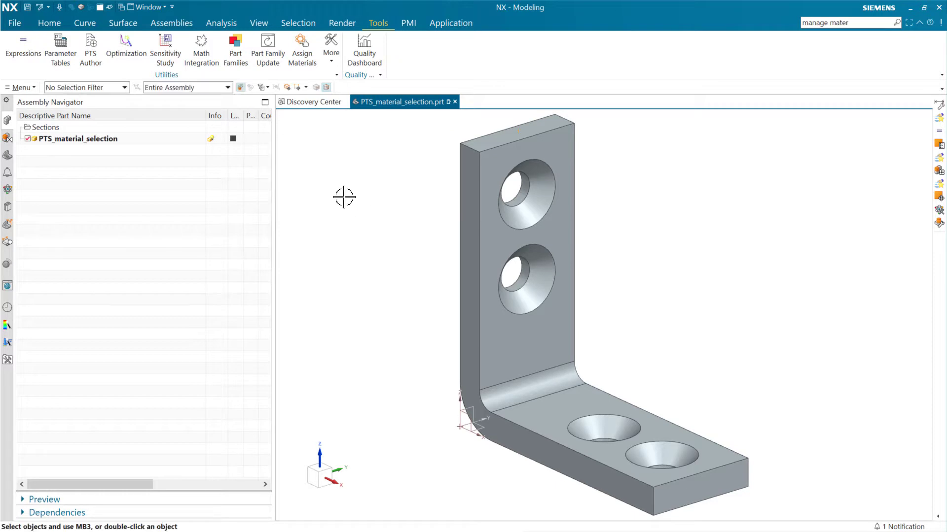
drag(274, 180, 405, 189)
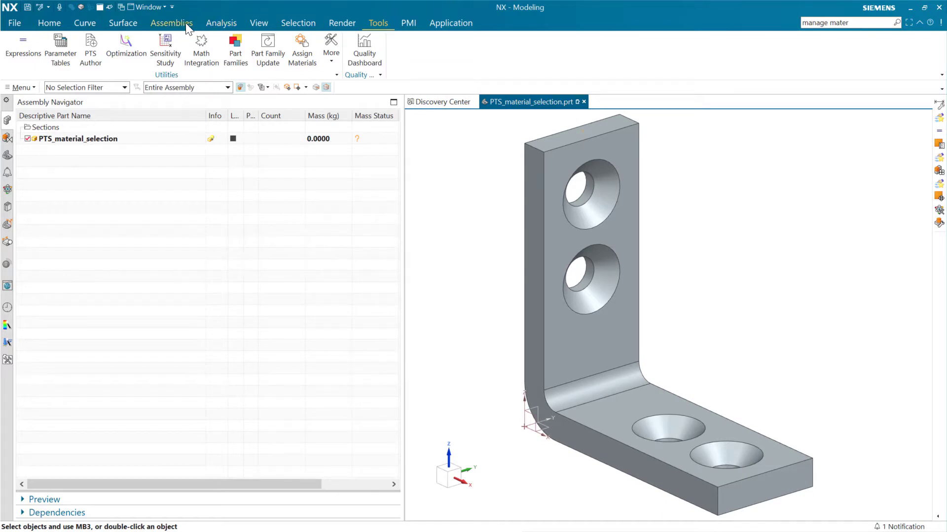
click(221, 23)
click(519, 49)
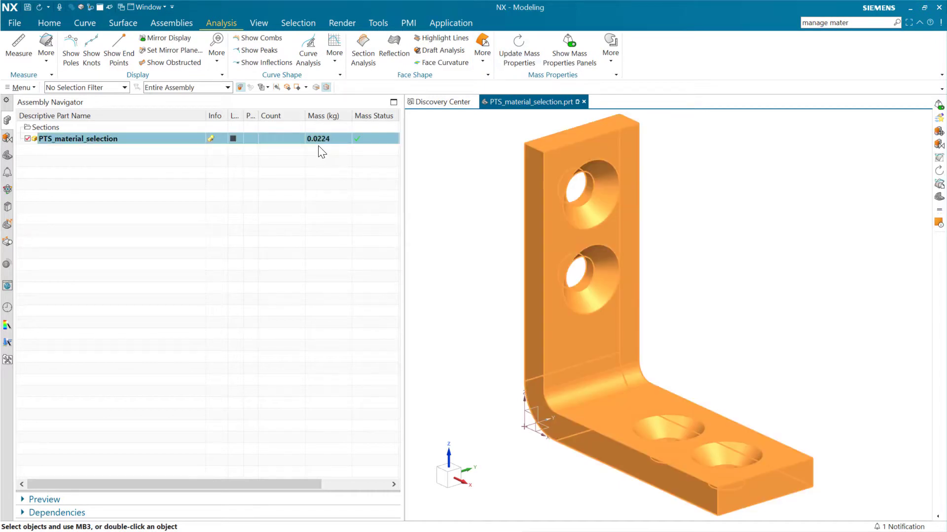
Step: Switch the material to Steel-Rolled and recalculate the mass
right_click(168, 142)
click(214, 176)
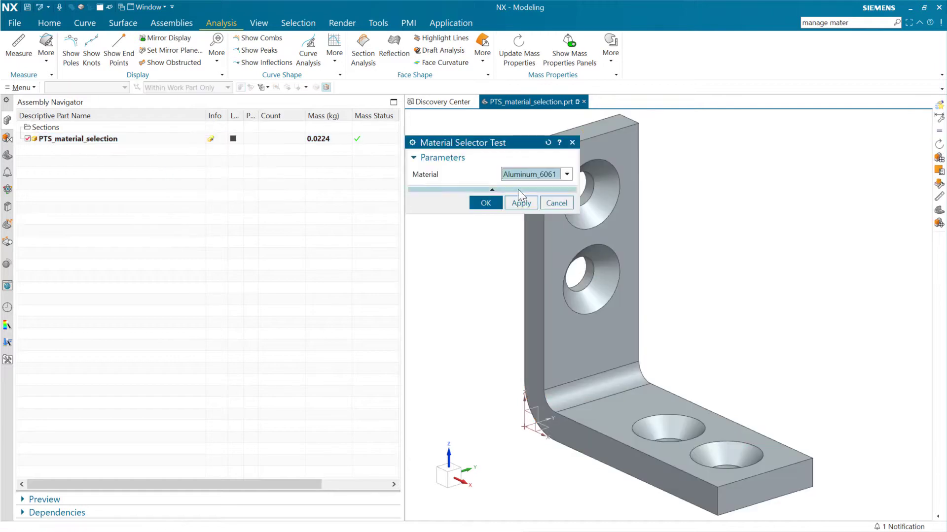
click(518, 176)
click(518, 206)
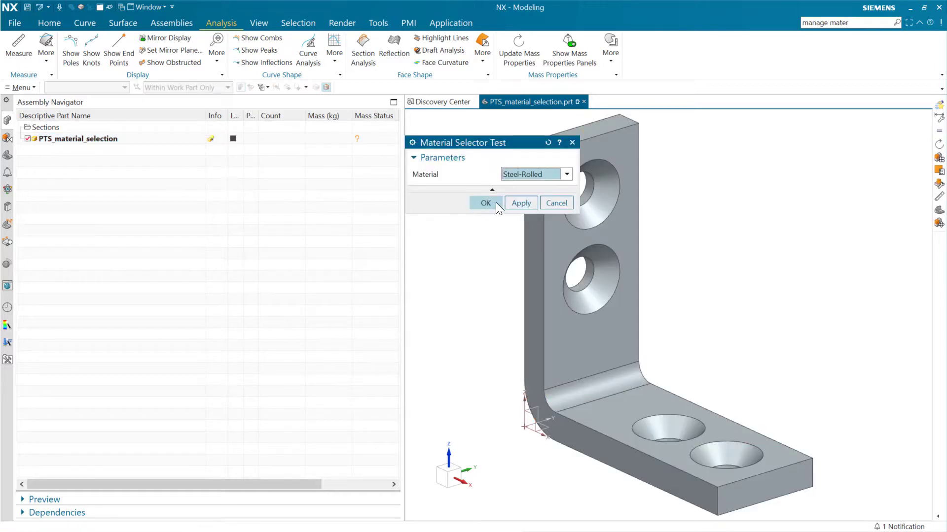
click(490, 202)
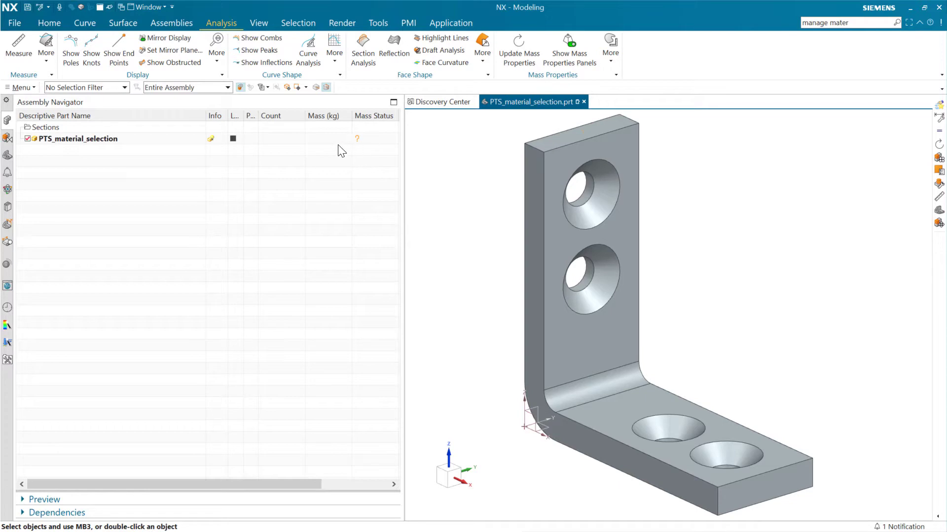
click(513, 49)
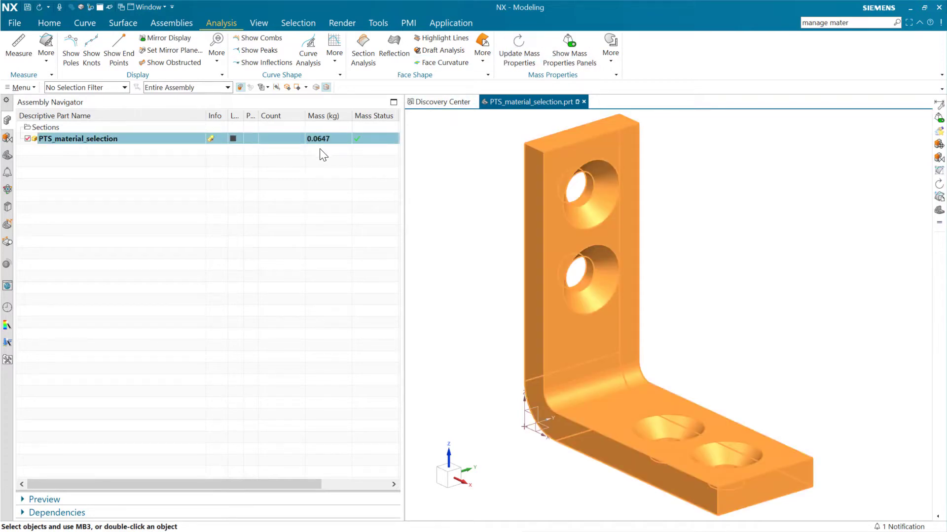
Step: Switch the material to Brass and recalculate the mass
right_click(186, 138)
click(227, 170)
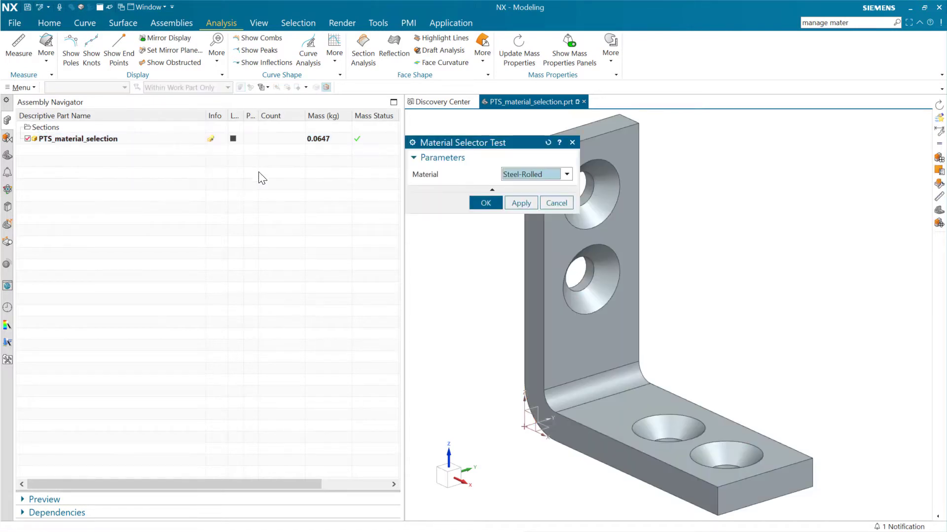
click(507, 173)
click(517, 222)
click(487, 203)
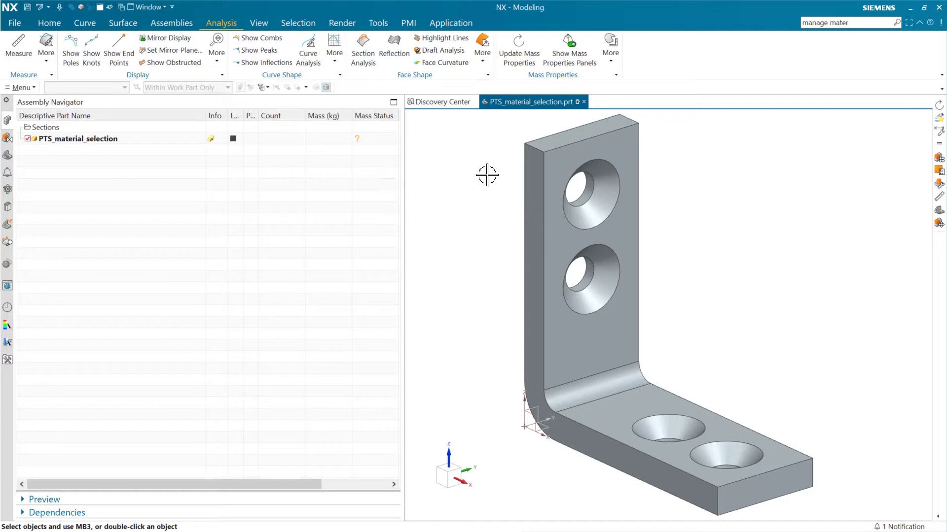
click(521, 51)
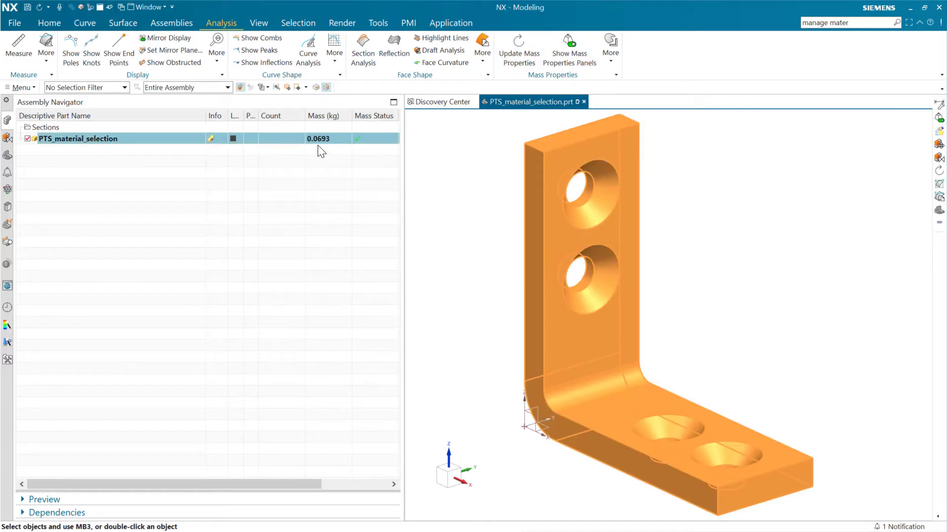
Step: Reopen Material Selector Test, keep Brass selected, and close the dialog
click(335, 185)
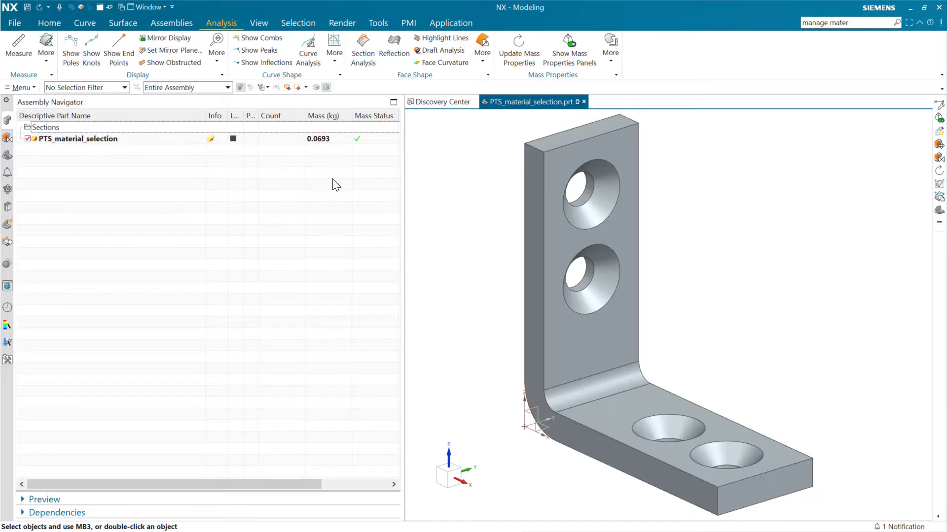
right_click(172, 138)
click(220, 169)
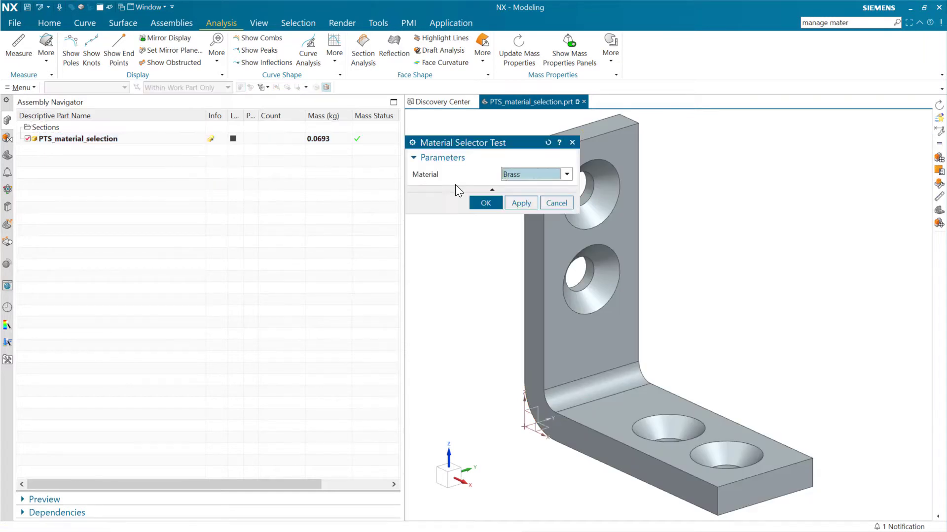
click(519, 172)
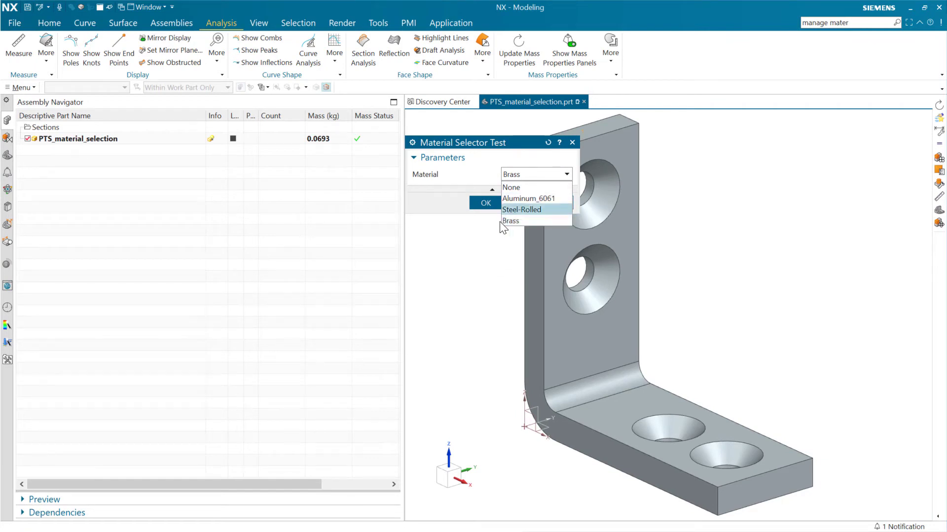
click(512, 221)
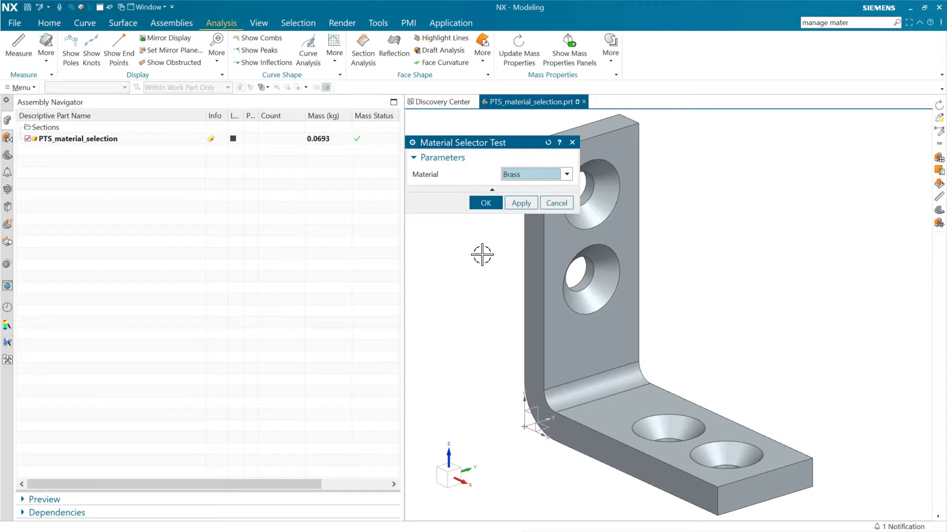
middle_click(482, 253)
click(858, 25)
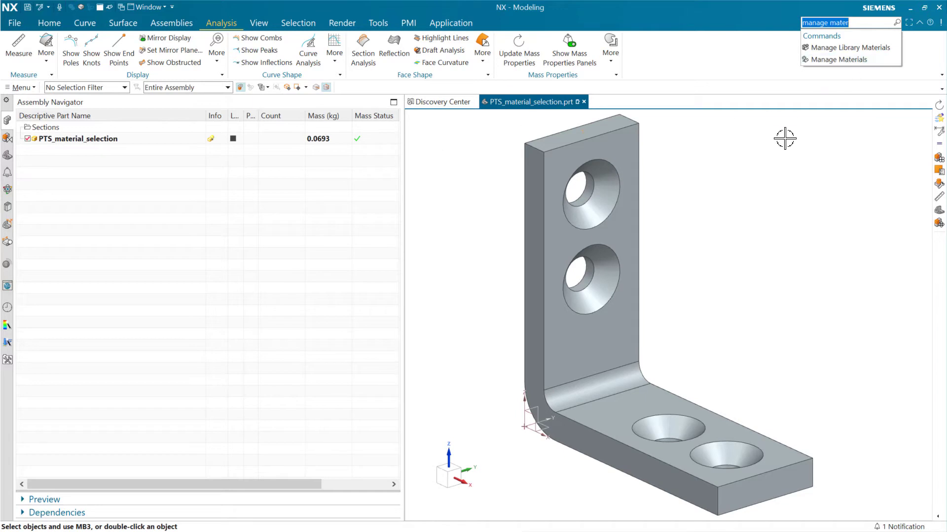
Step: Delete Aluminum_6061 in Manage Materials, then close the manager
click(759, 162)
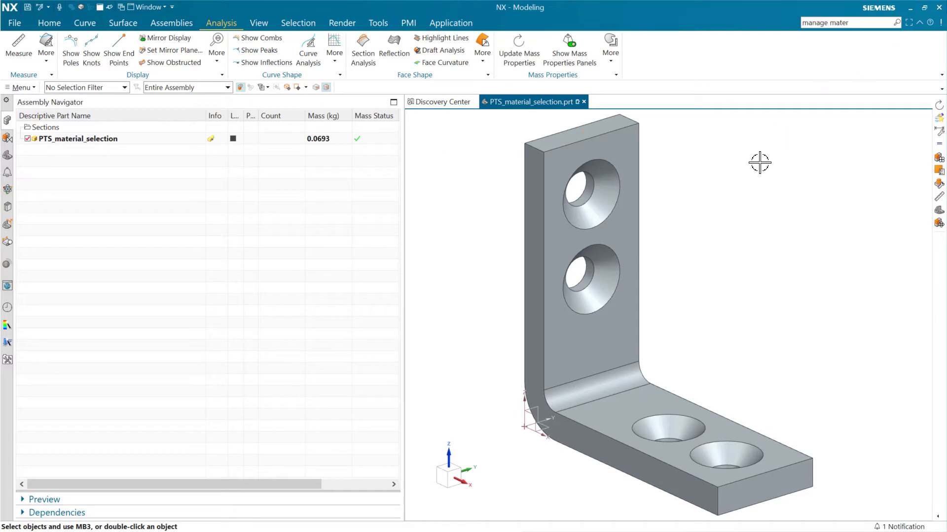
click(857, 23)
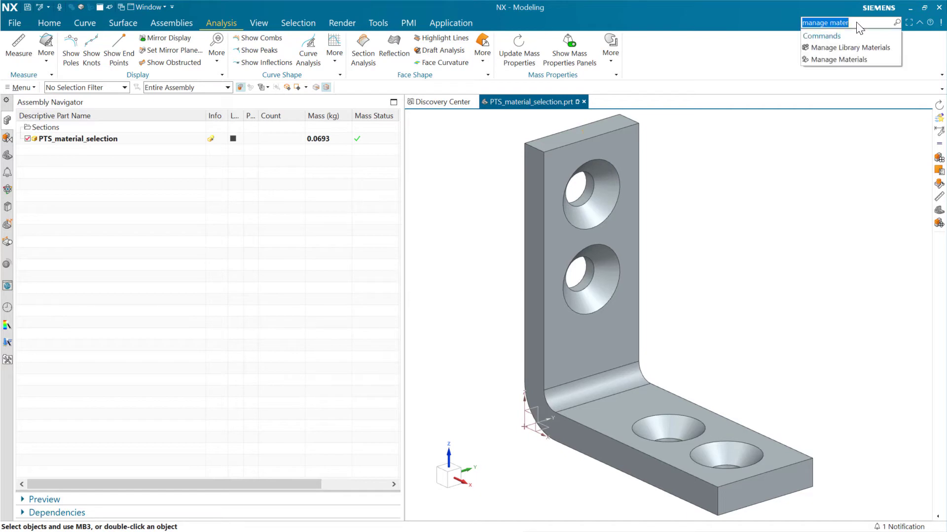
click(849, 59)
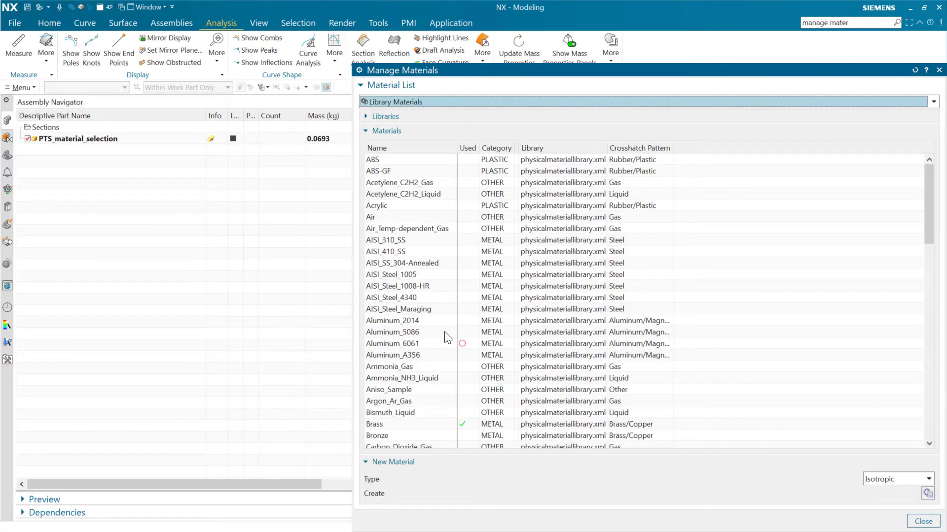
click(427, 344)
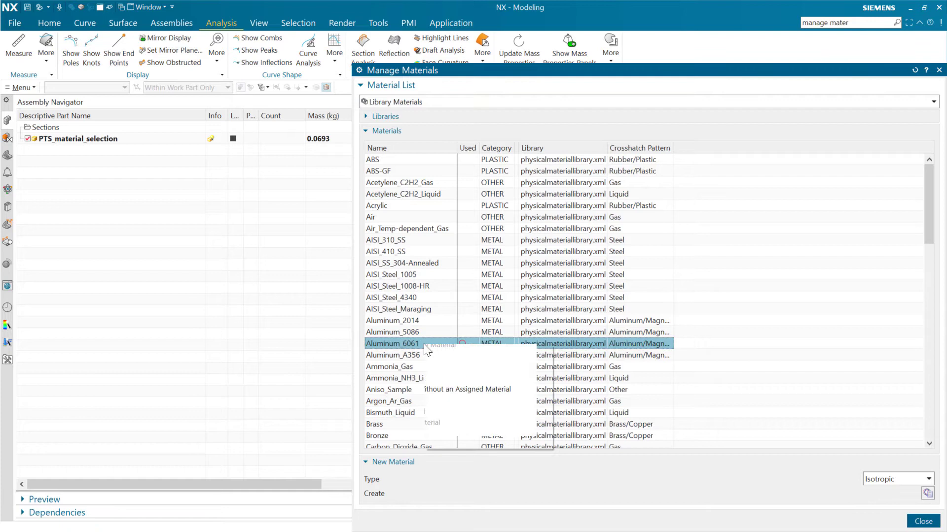
right_click(424, 344)
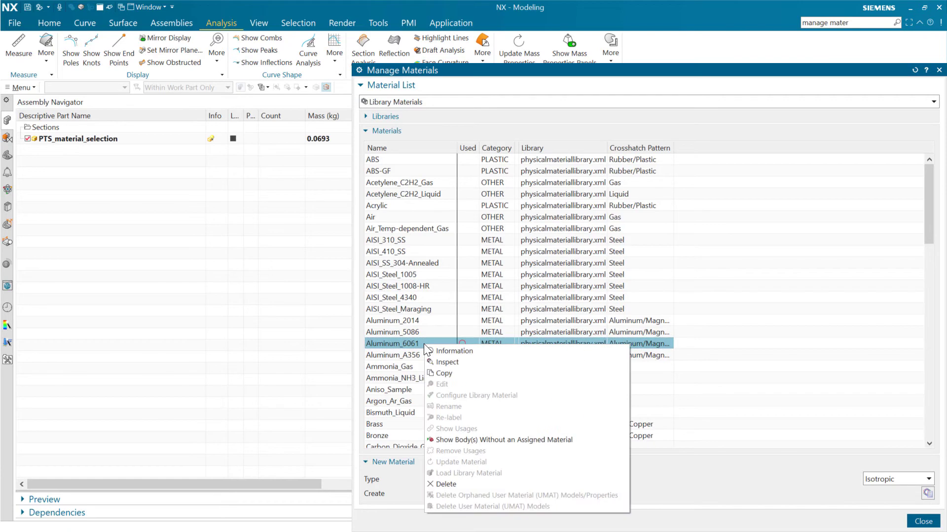
click(460, 484)
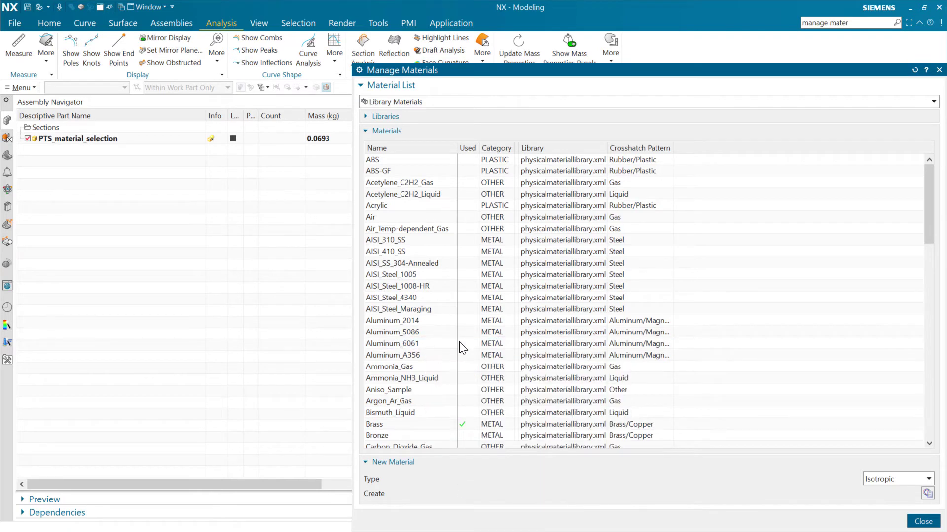
click(922, 521)
Step: Reopen Material Selector Test to see the unchanged material list, keeping Brass
right_click(176, 142)
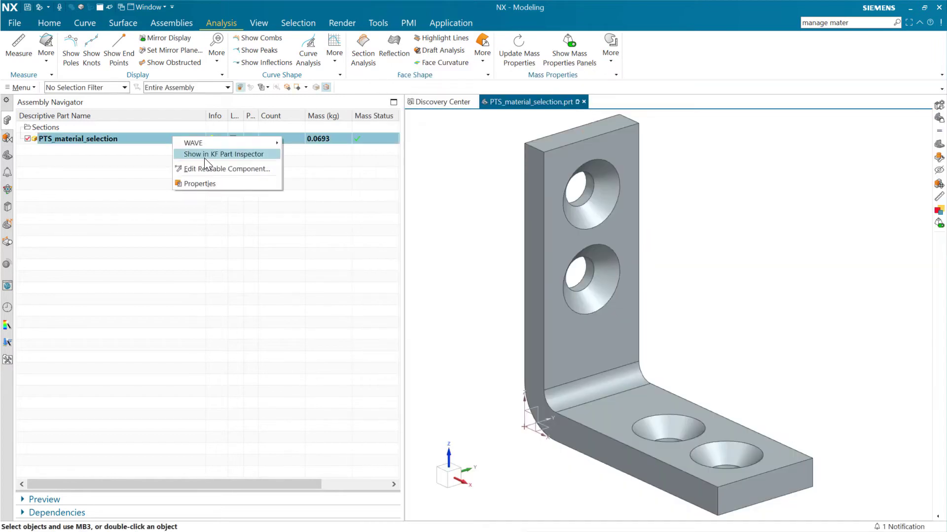
click(211, 169)
click(512, 173)
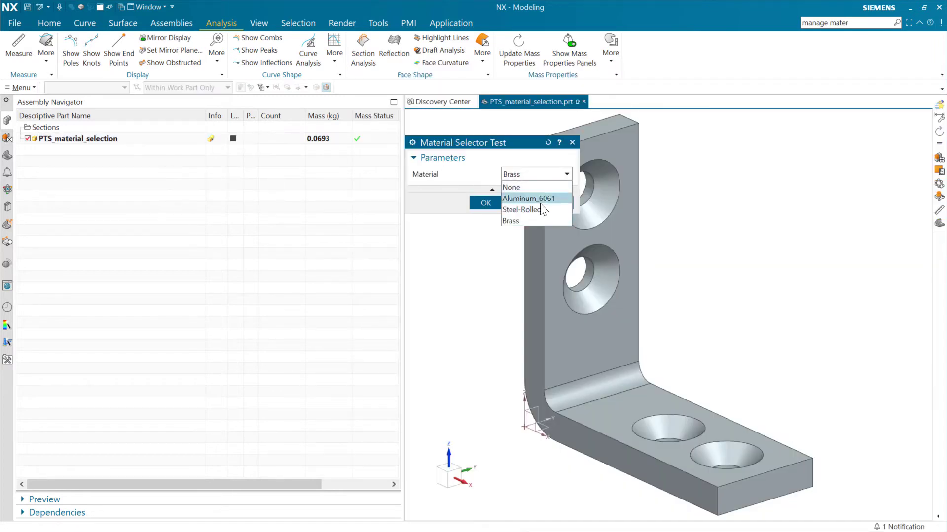
click(470, 234)
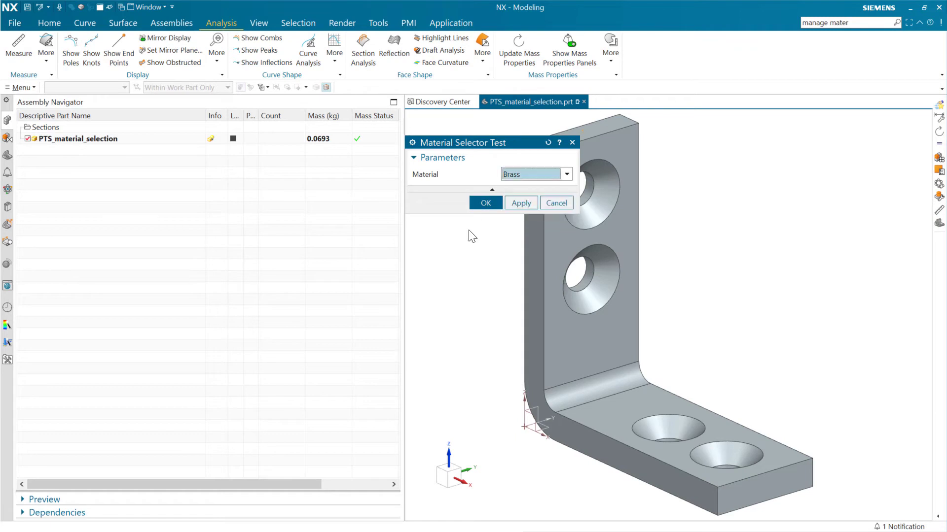
click(485, 203)
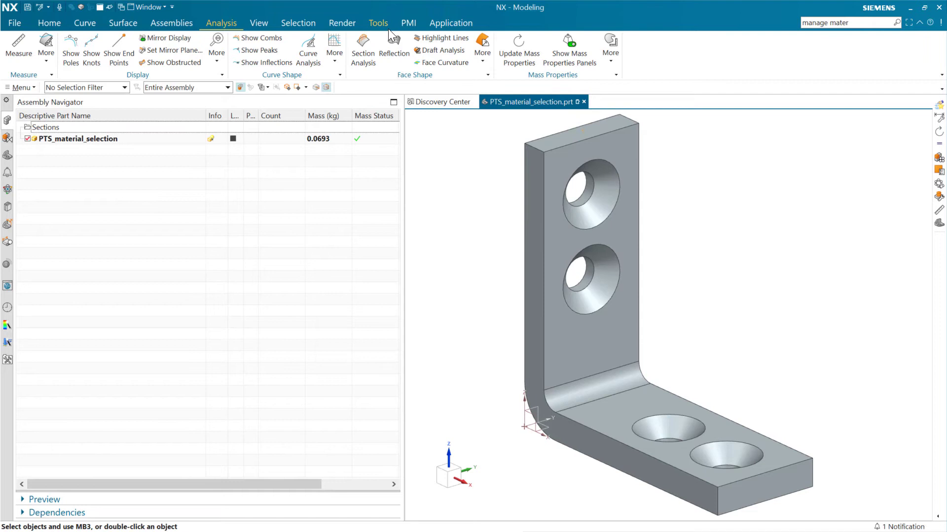
Step: Publish the Material Selector Test dialog again from PTS Author
click(365, 22)
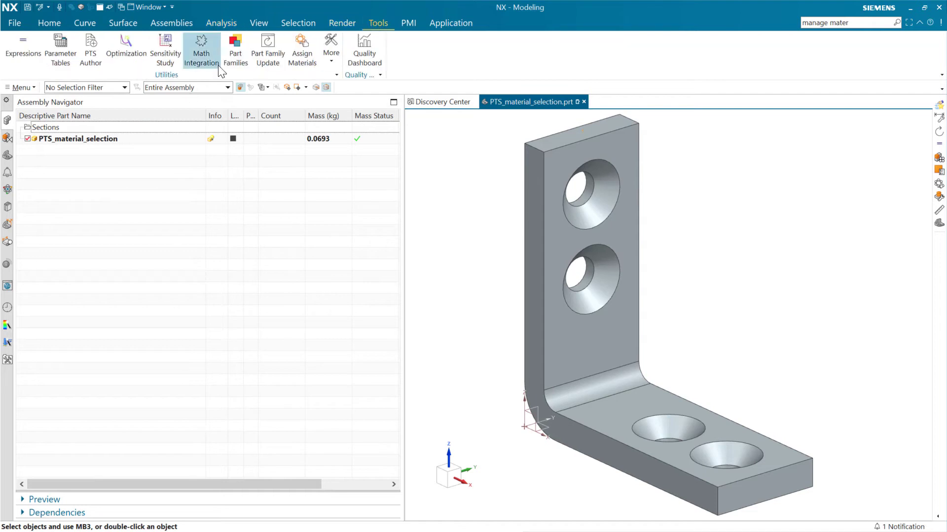
click(98, 53)
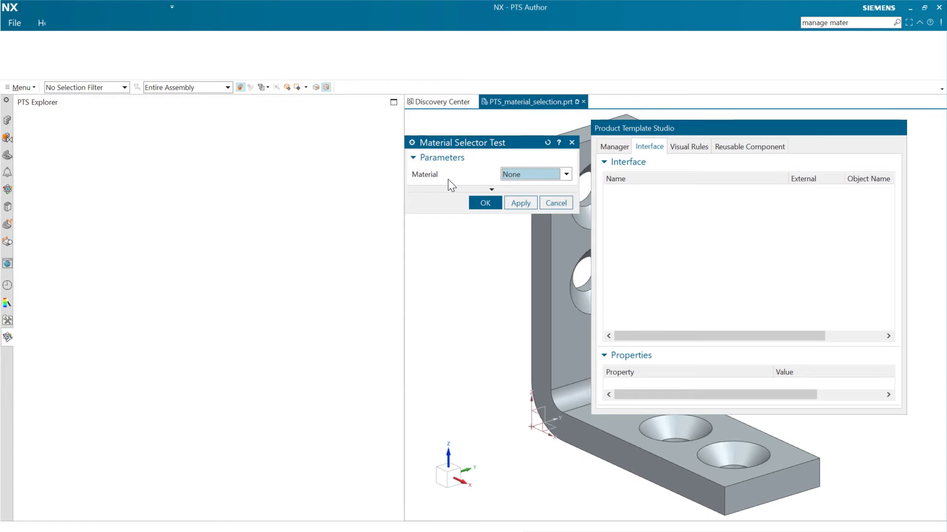
click(51, 46)
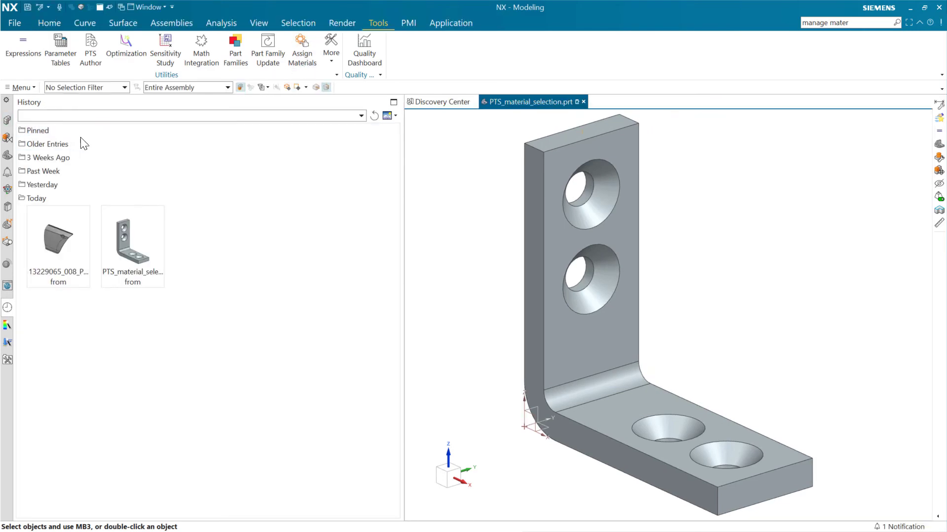
Step: Switch the PTS_material_selection part from Brass to Steel-Rolled in the Material Selector Test dialog
click(7, 120)
right_click(102, 140)
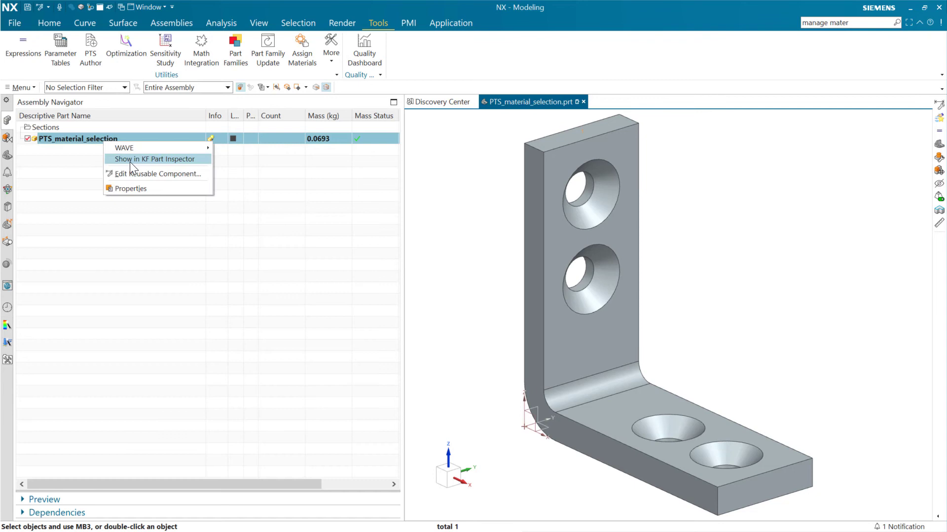
click(129, 160)
click(533, 172)
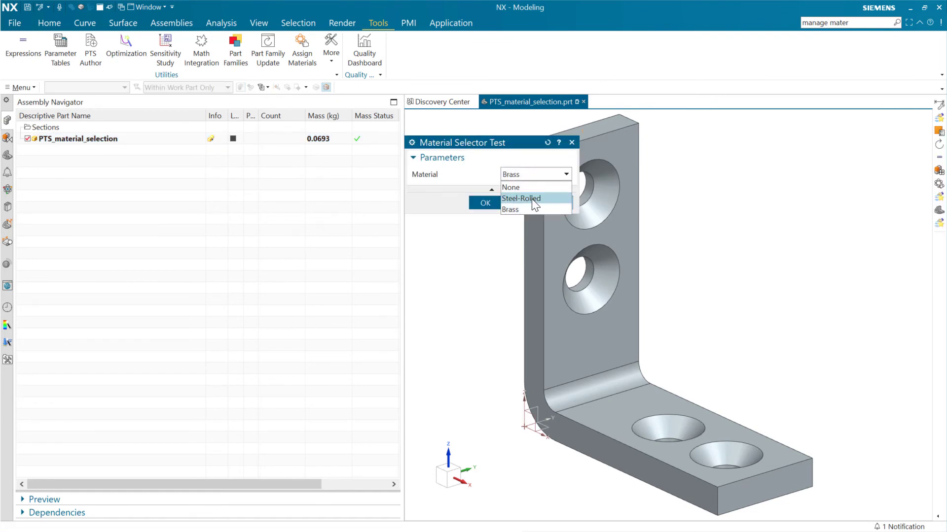
click(524, 210)
click(533, 174)
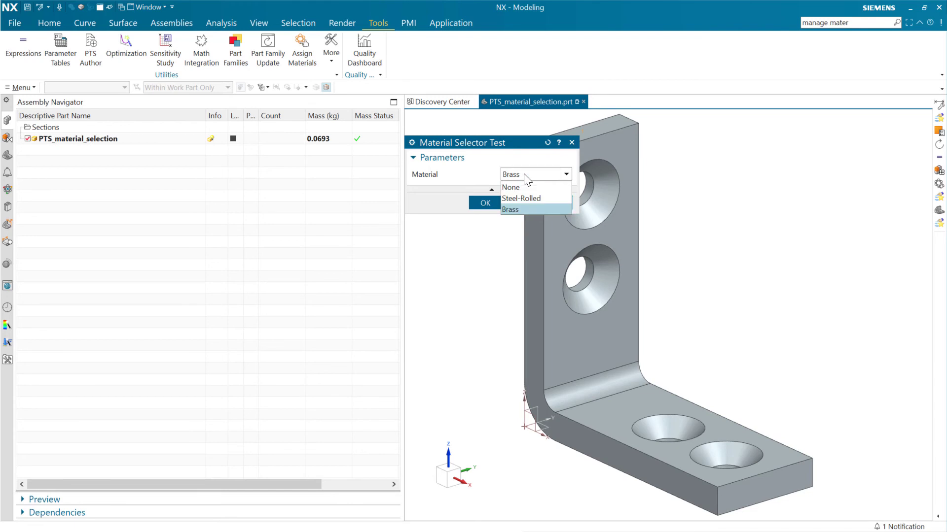
click(522, 195)
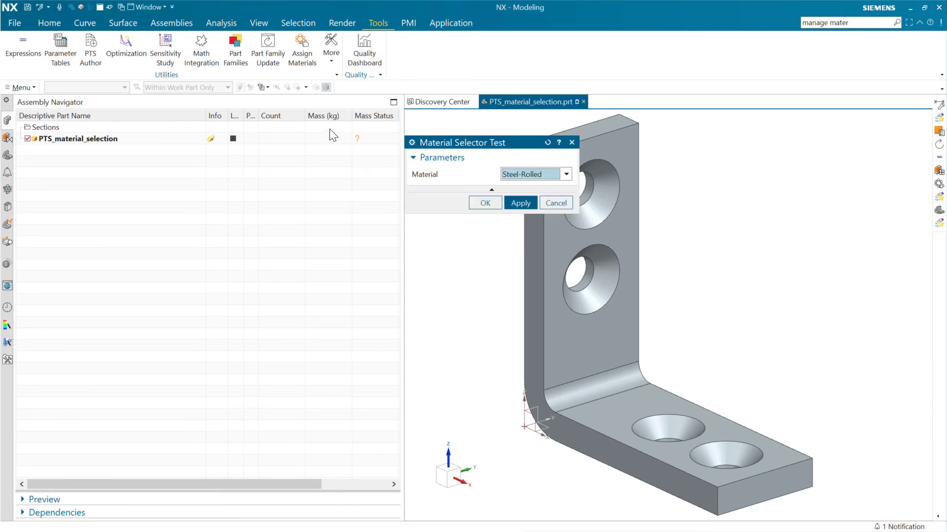
click(486, 203)
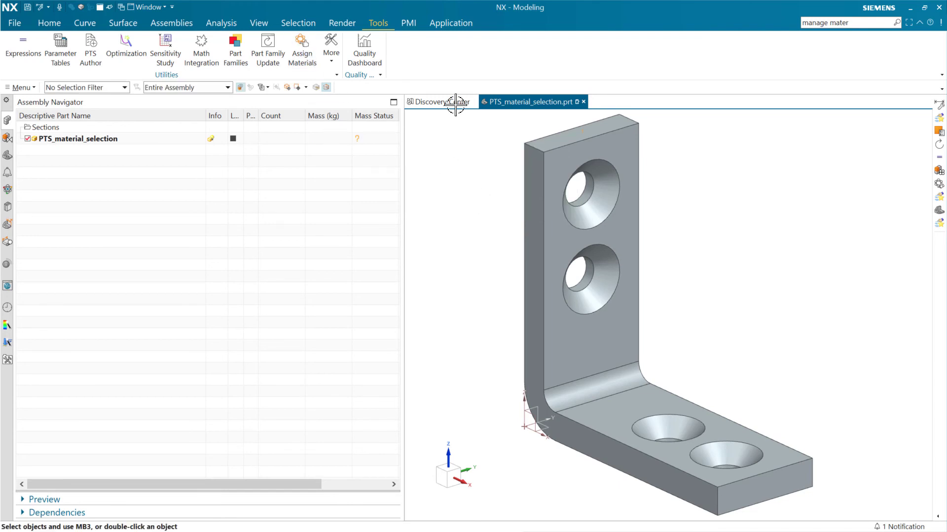
Step: Update the mass properties so the bracket's mass reads 0.0647 kg
click(217, 22)
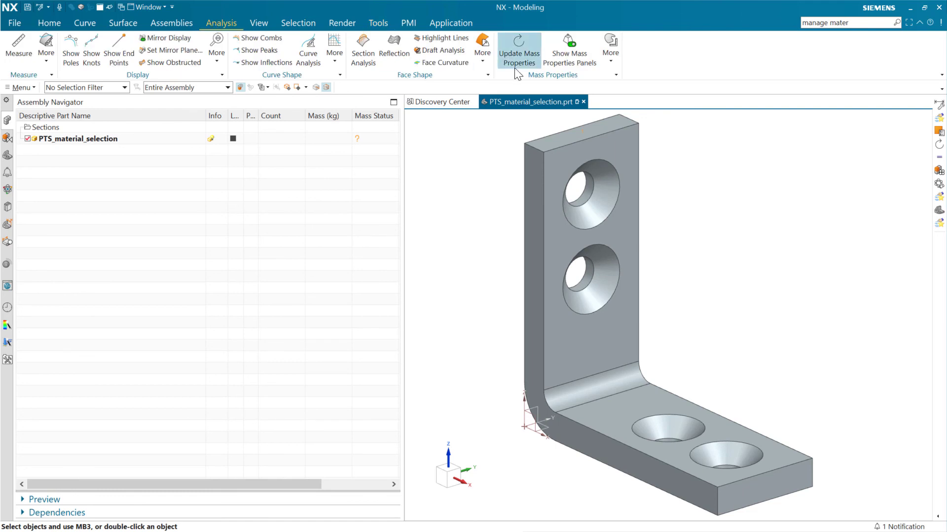
click(504, 59)
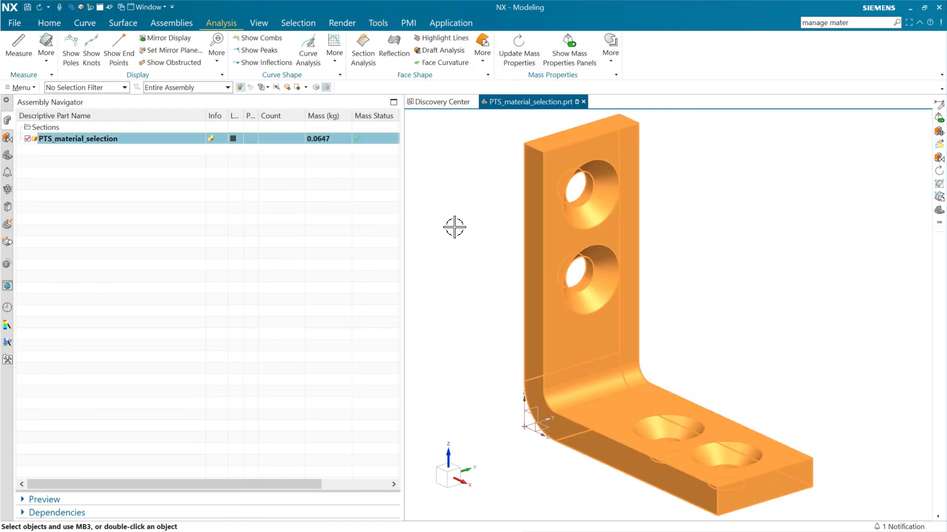